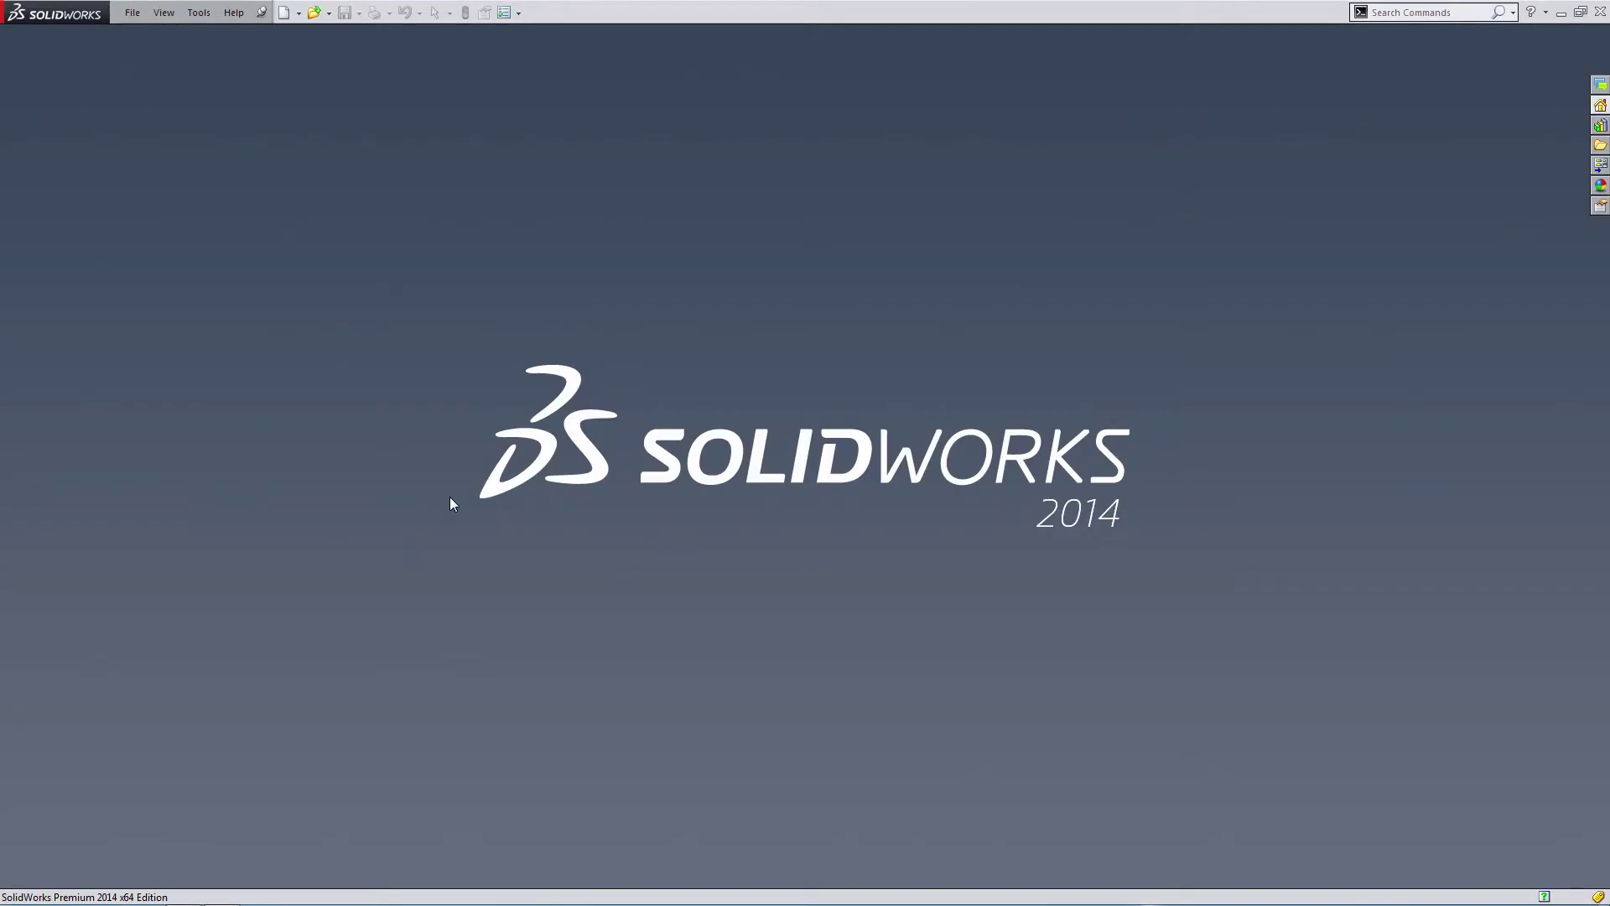
Open 2 Front Stand.SLDDRW from the recent documents list
click(129, 15)
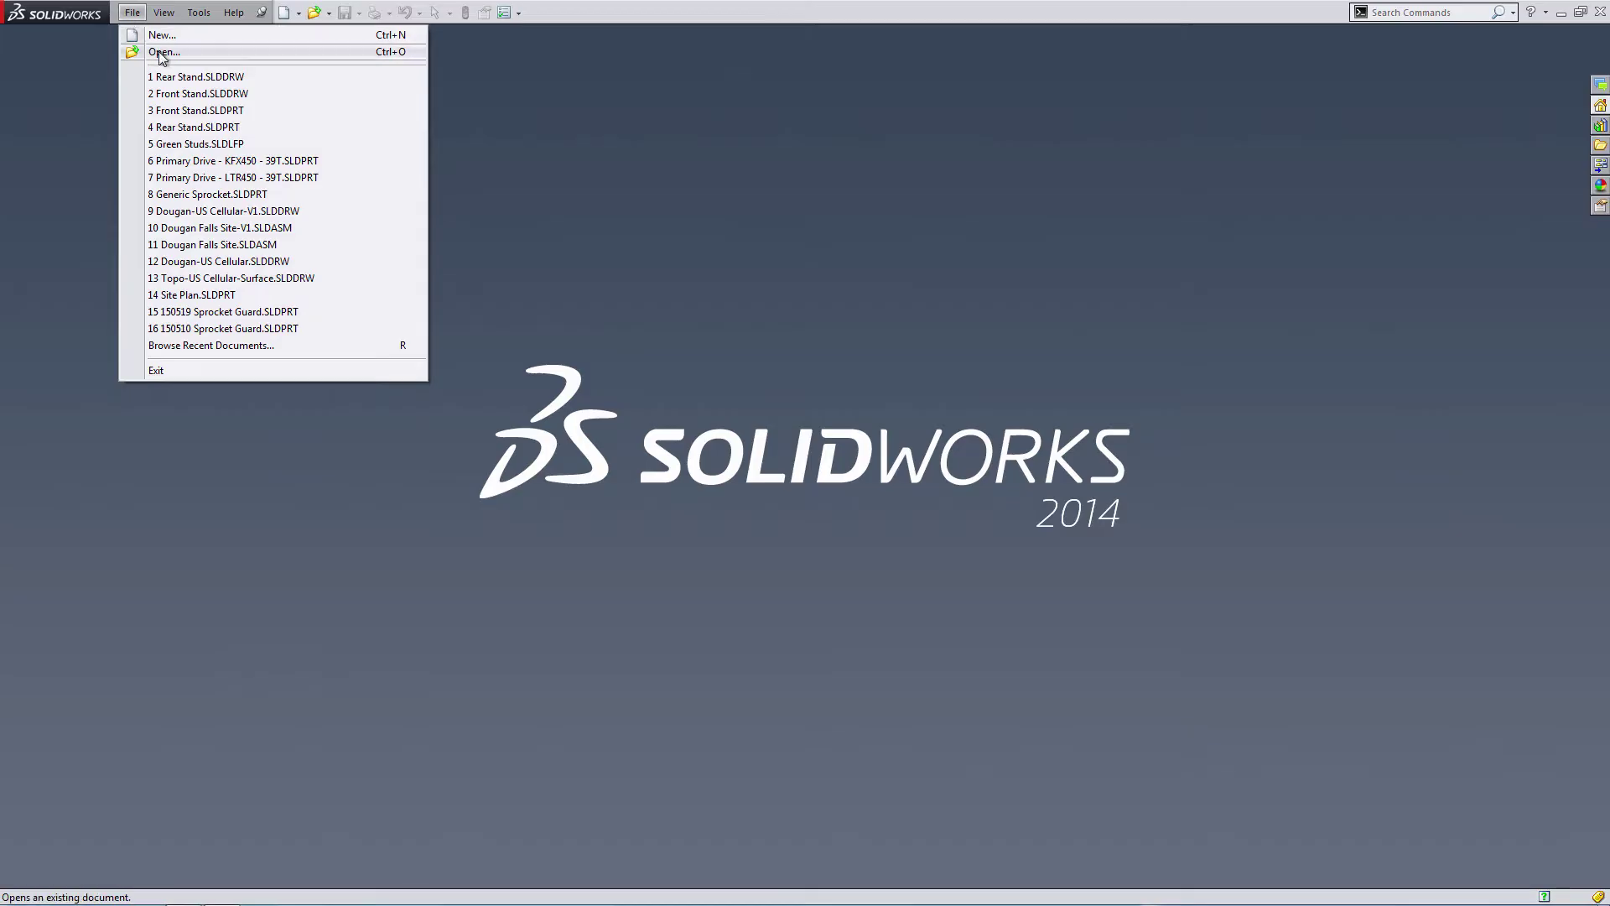
mouse_move(178, 110)
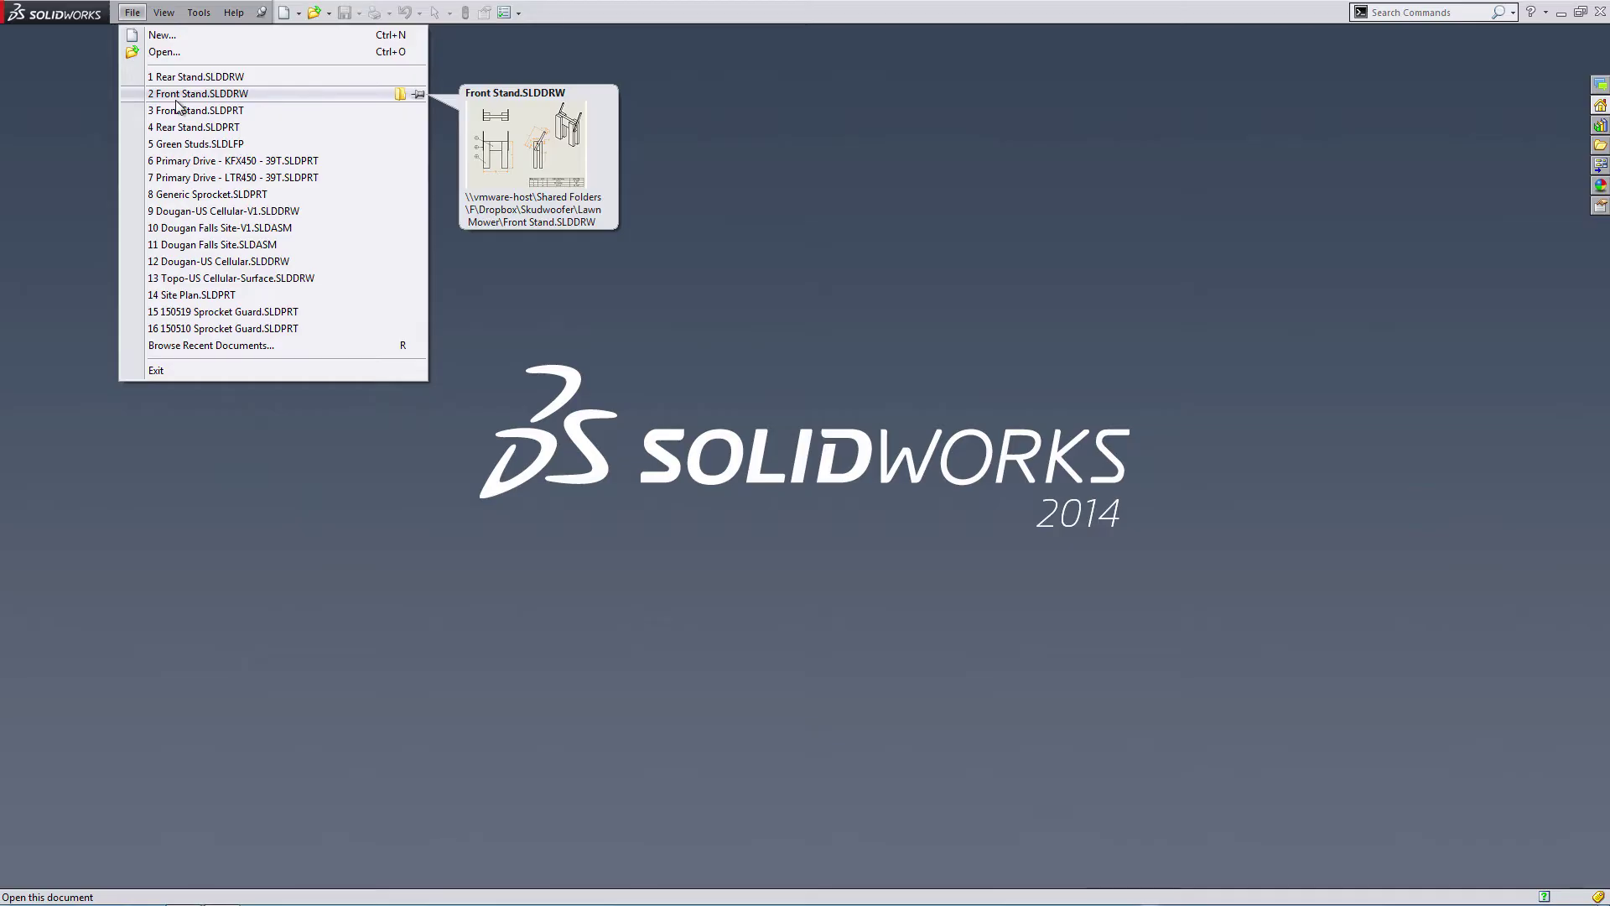
click(176, 98)
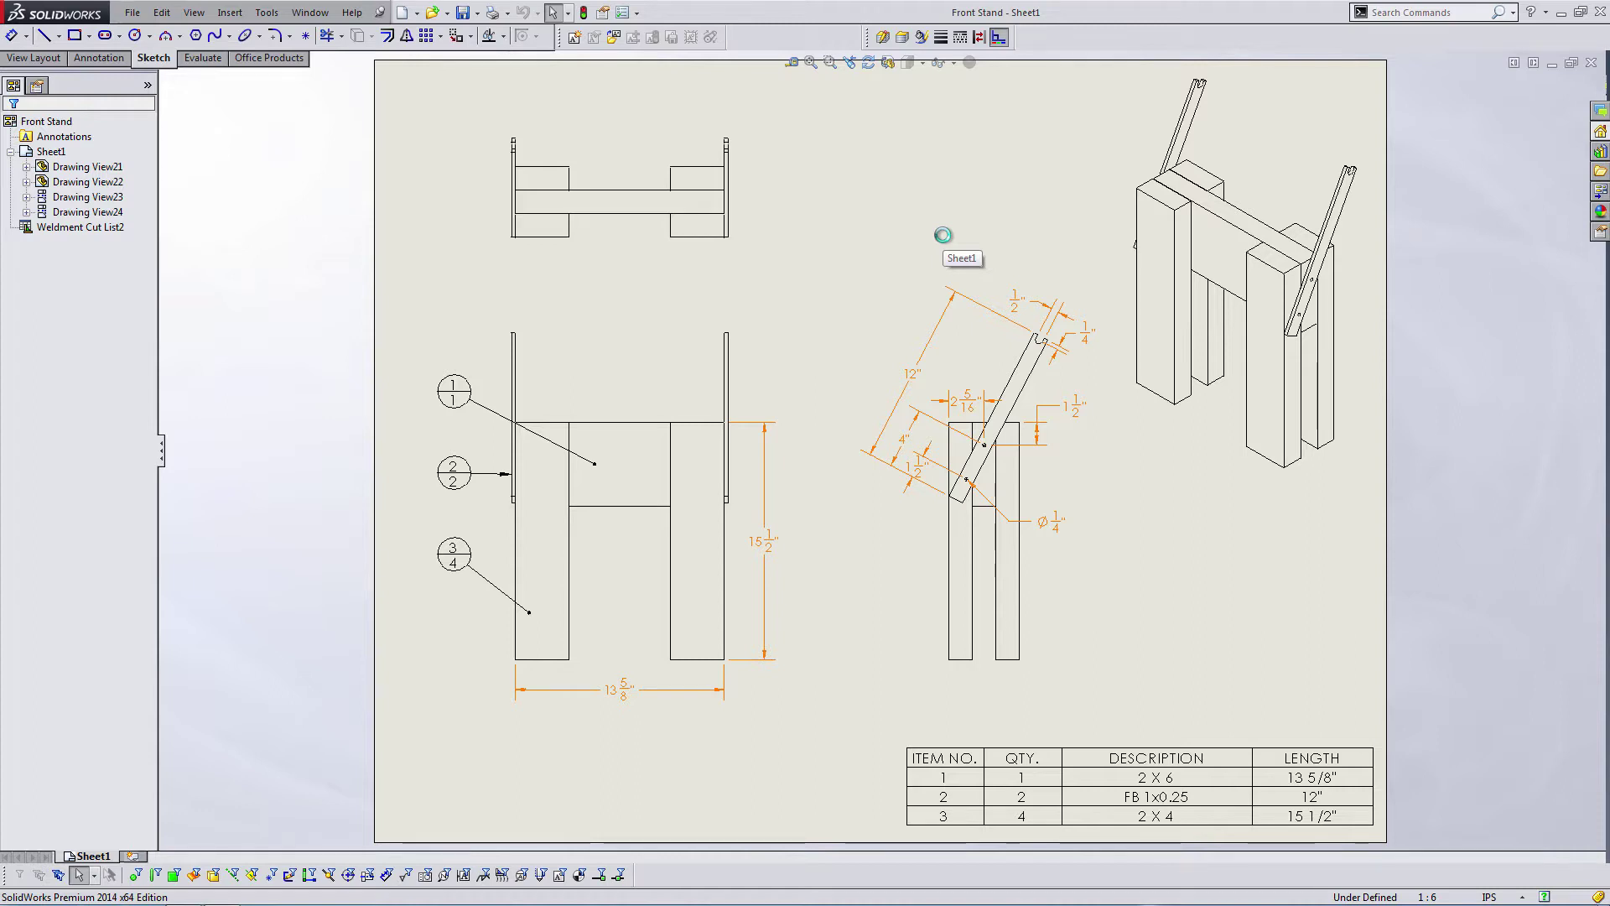
Open the Front Stand 3-D part from the drawing's isometric view
click(1268, 257)
right_click(1239, 263)
click(1245, 231)
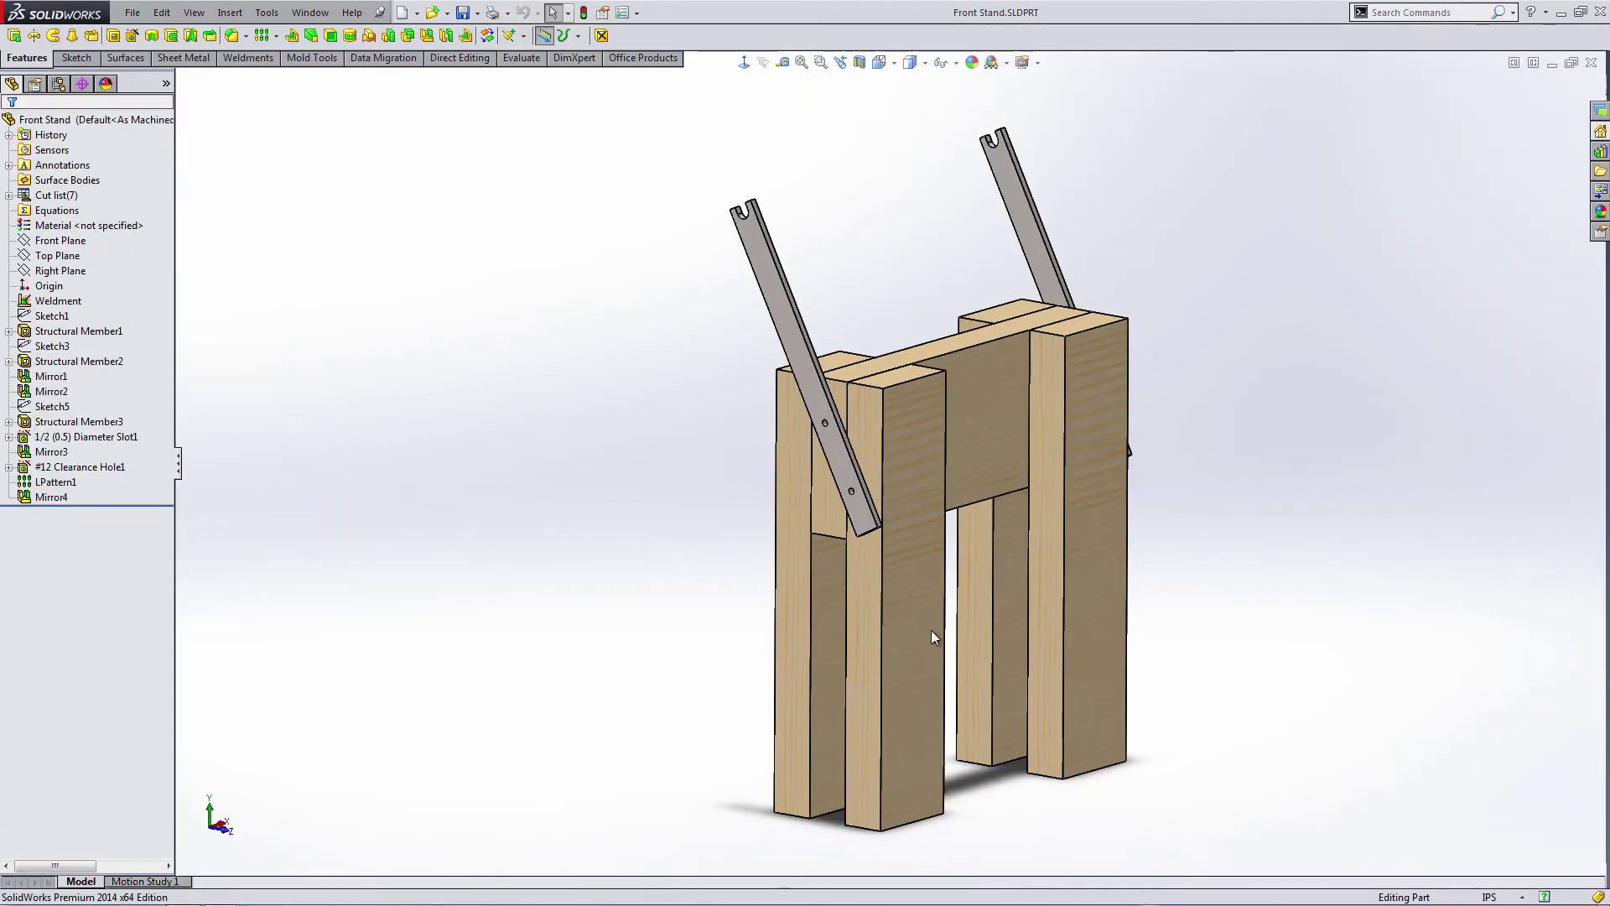
scroll(938, 486, down, 2)
scroll(964, 359, down, 3)
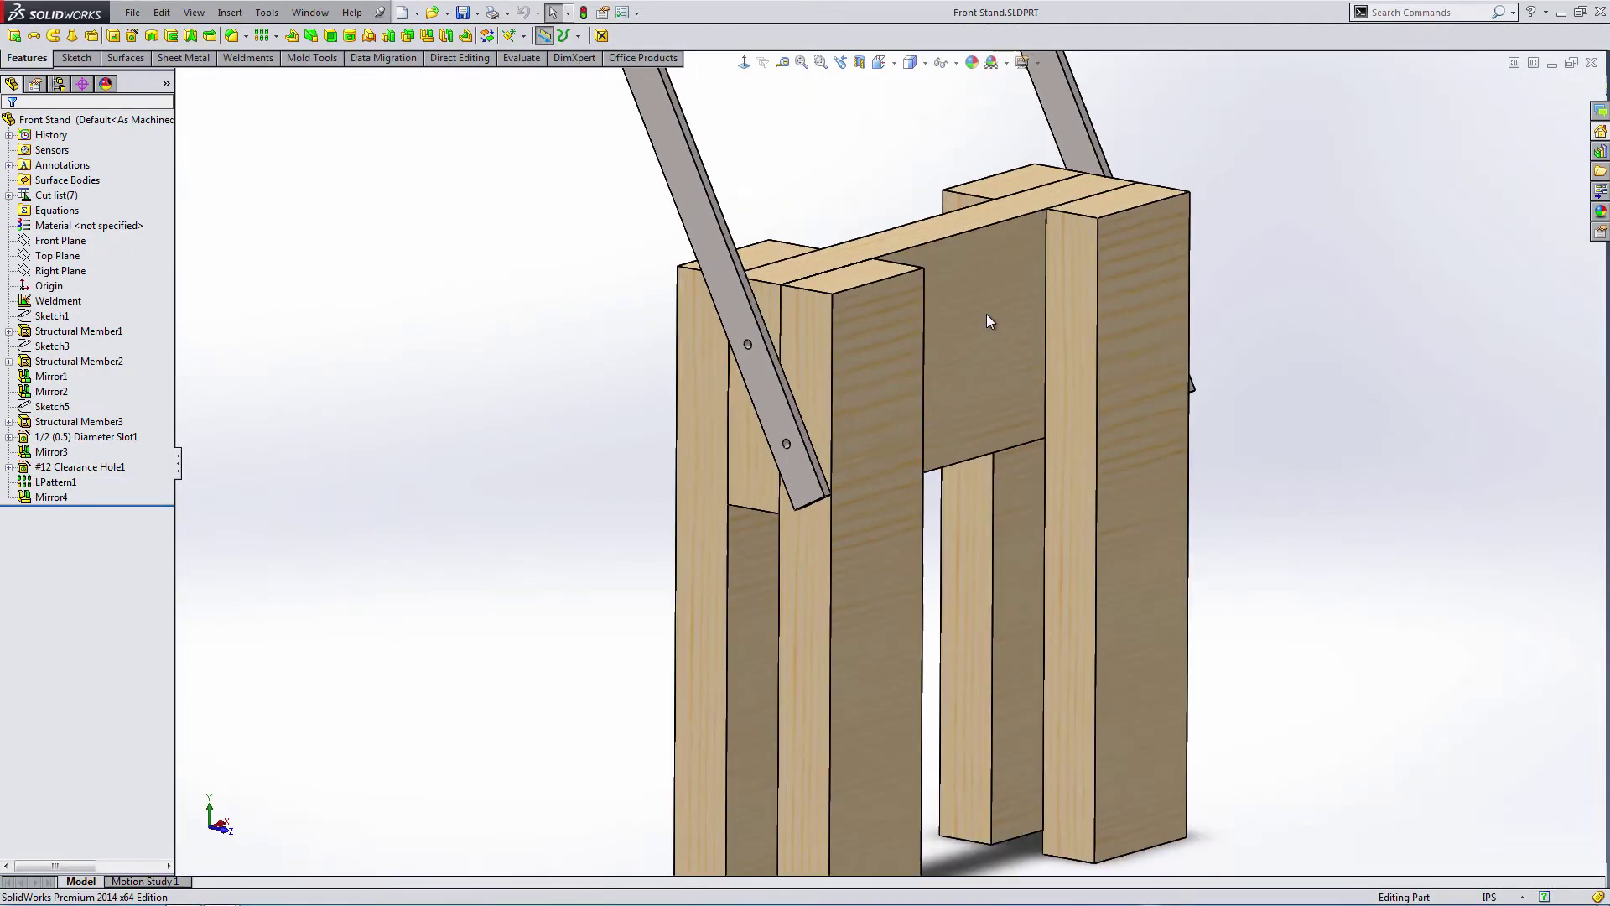
Select the middle board to show its 13 5/8" sketch, orbiting the stand from several angles
click(986, 314)
click(550, 302)
mouse_move(550, 301)
middle_down()
mouse_move(654, 263)
mouse_move(562, 327)
mouse_move(621, 316)
mouse_move(541, 270)
middle_up()
click(1003, 332)
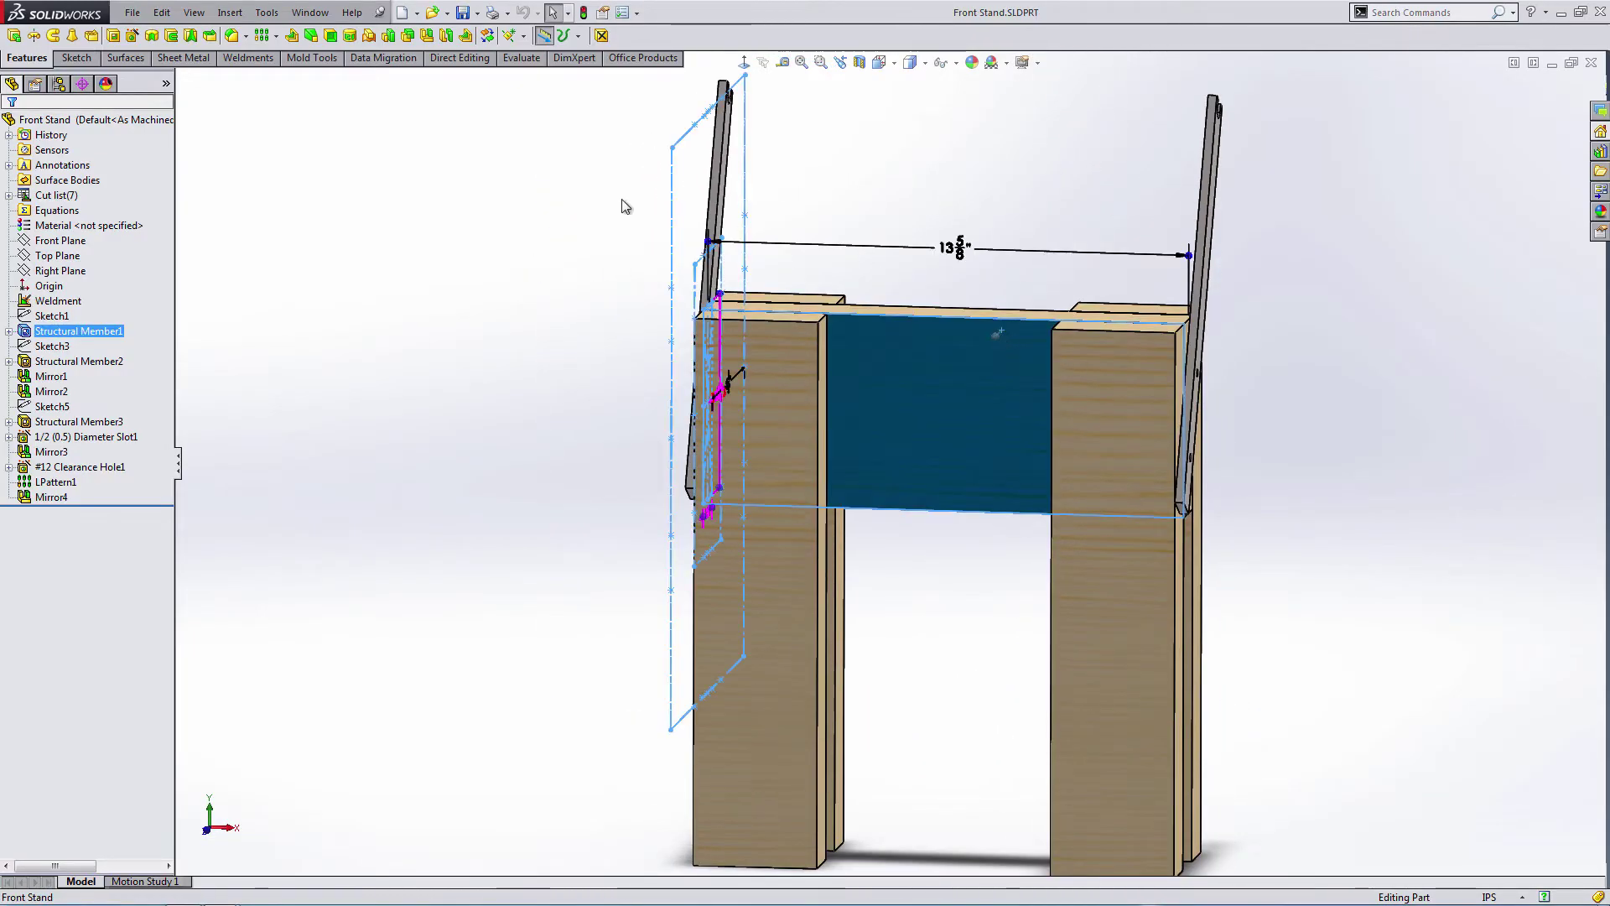
click(578, 189)
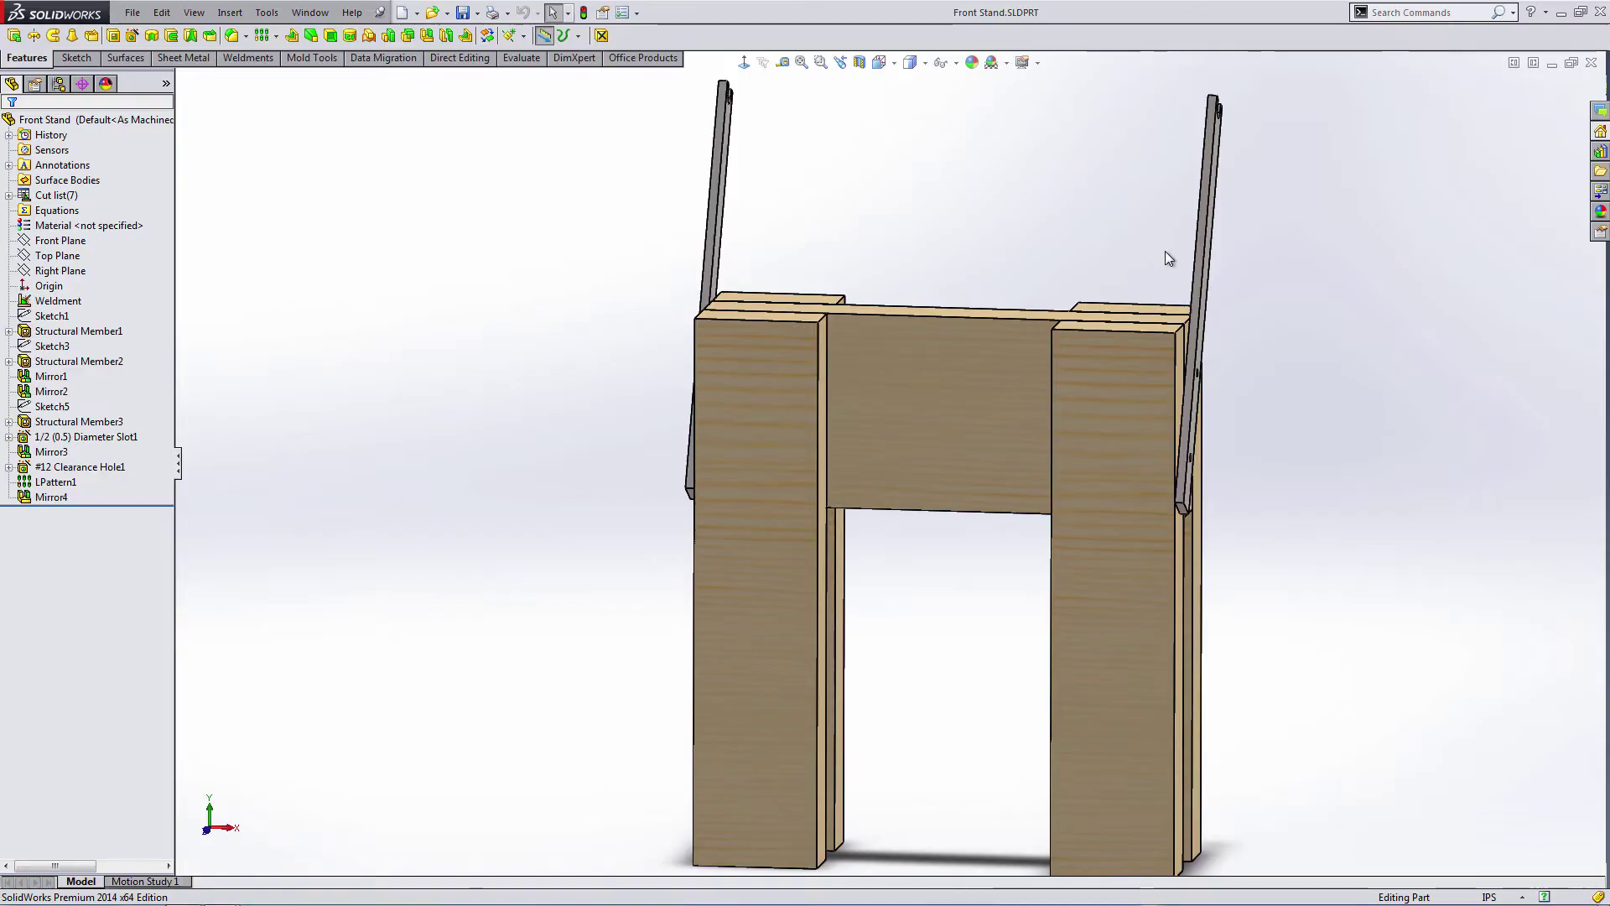
middle_drag(1094, 249, 998, 285)
scroll(1052, 274, up, 4)
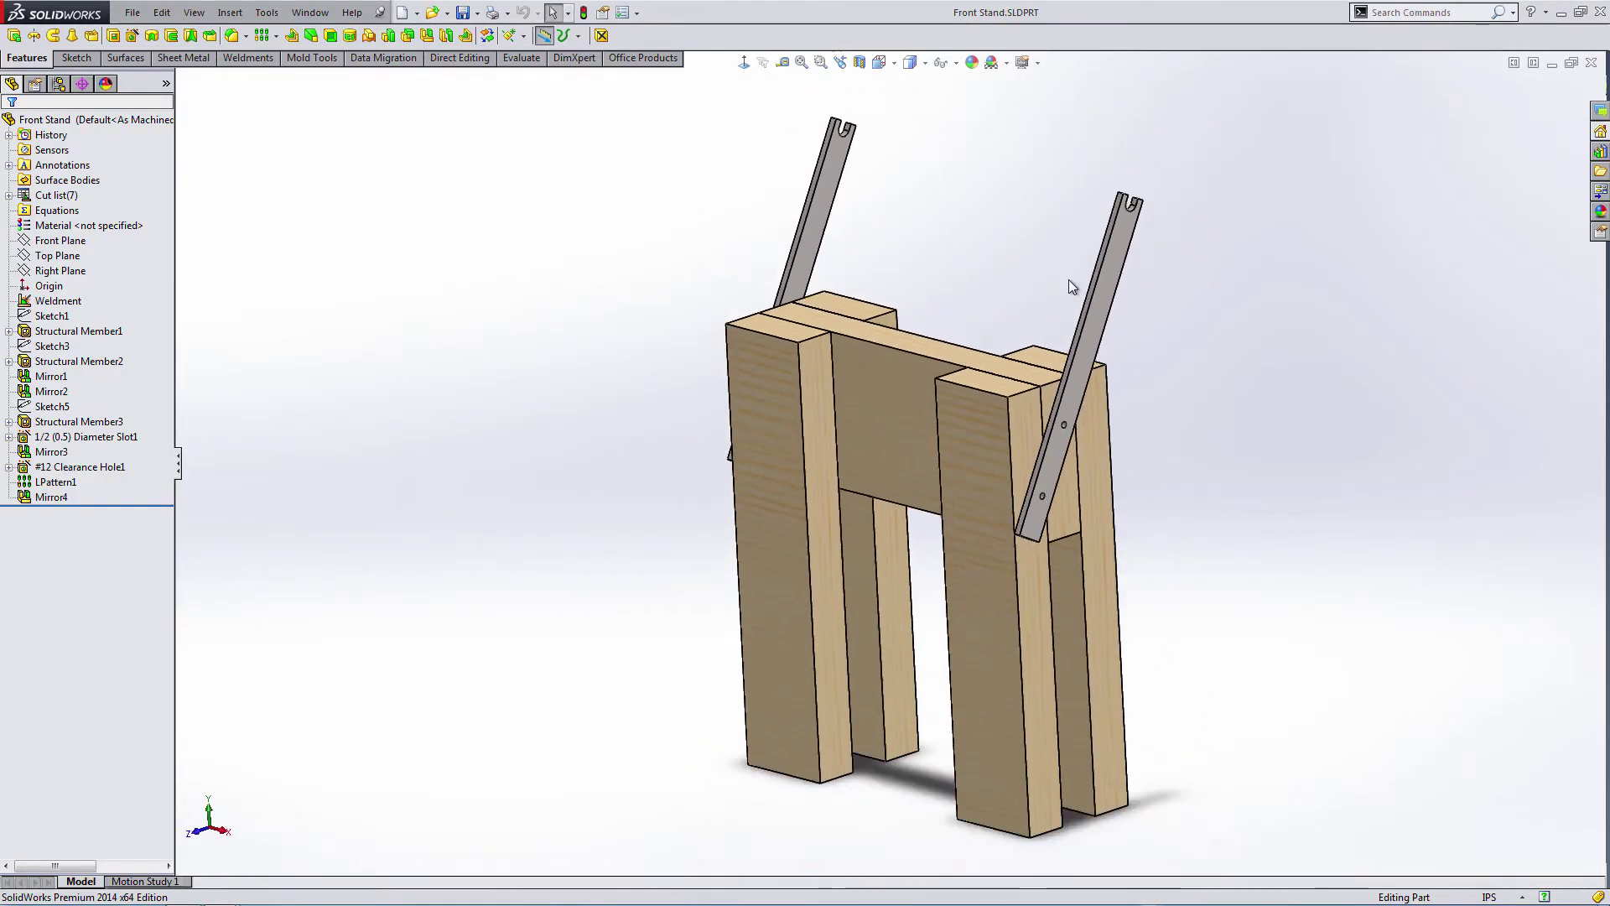
mouse_move(965, 359)
middle_down()
mouse_move(973, 313)
mouse_move(934, 324)
mouse_move(959, 339)
middle_up()
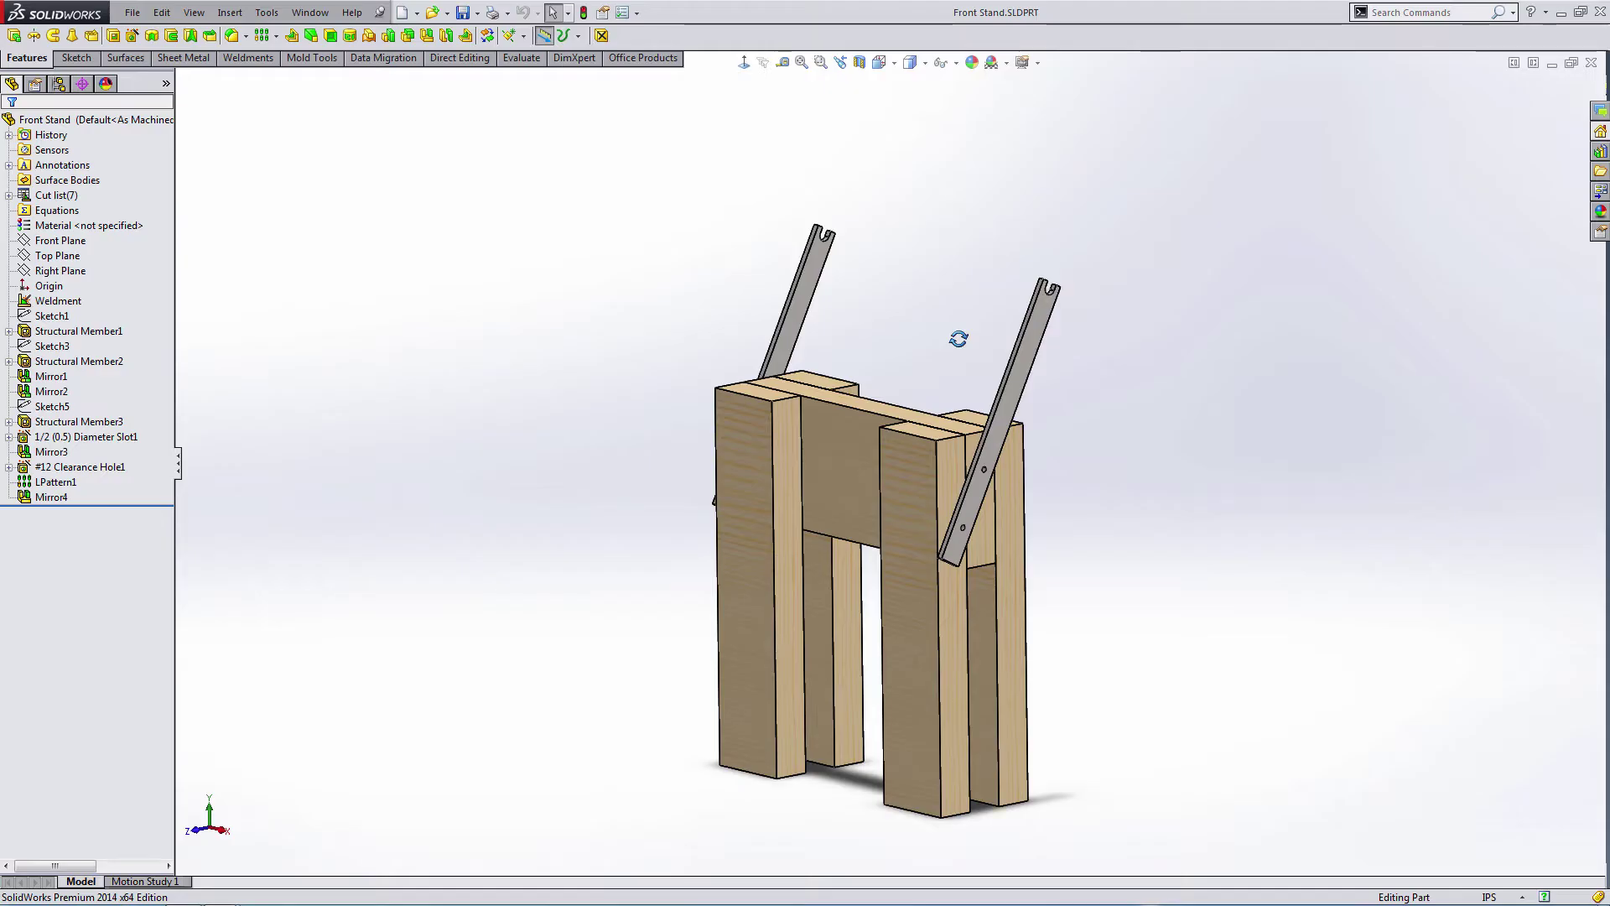
key(Escape)
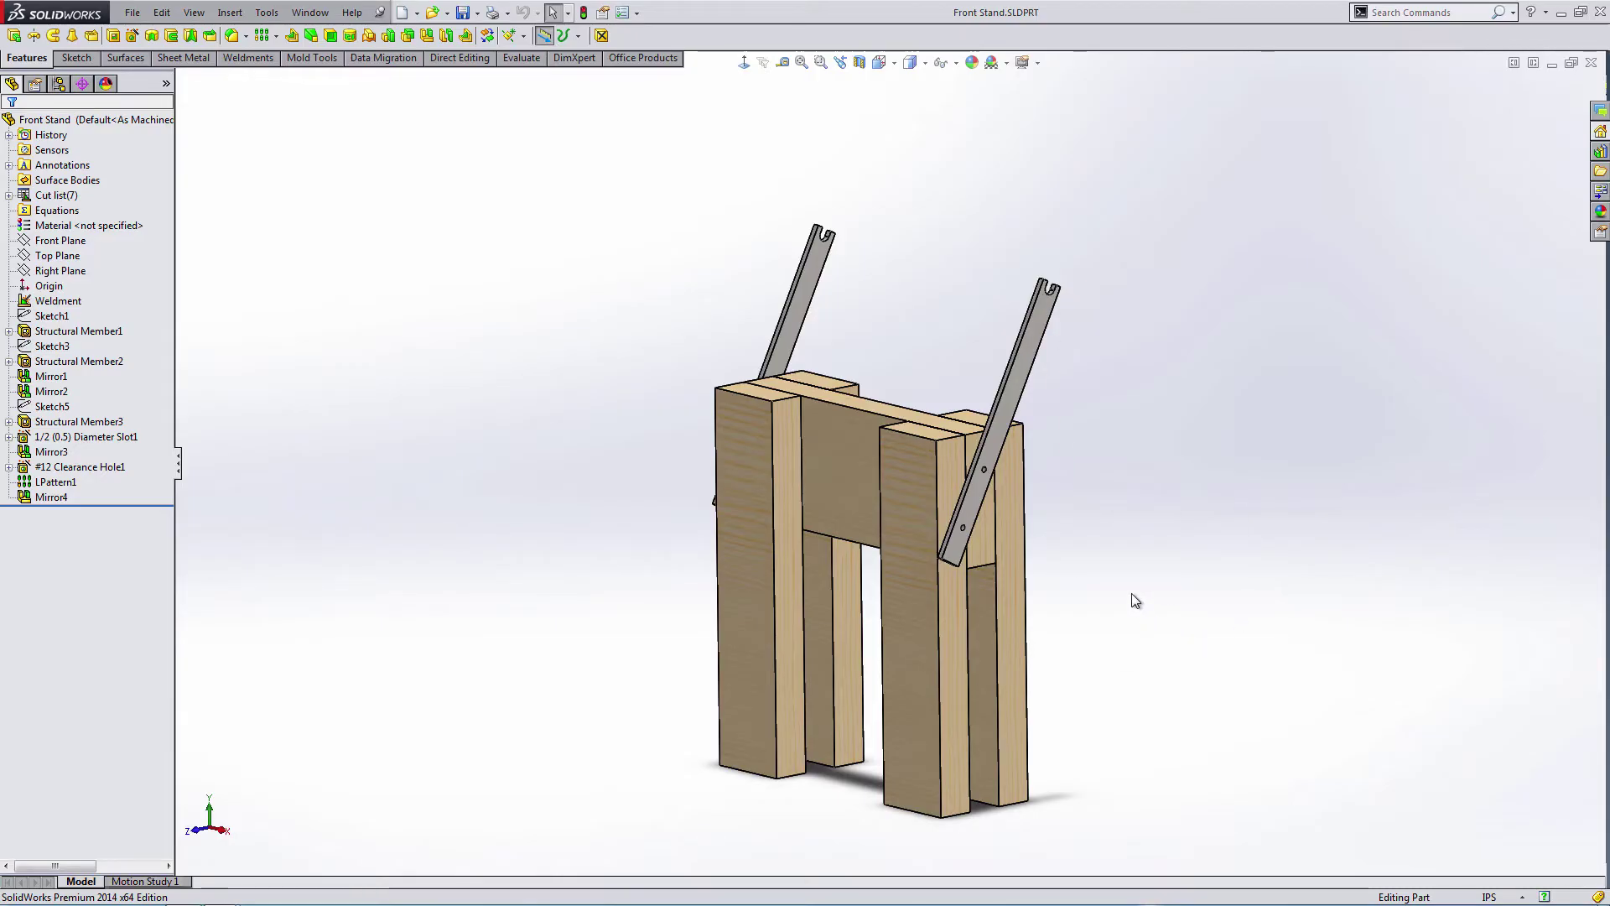
scroll(1040, 389, down, 3)
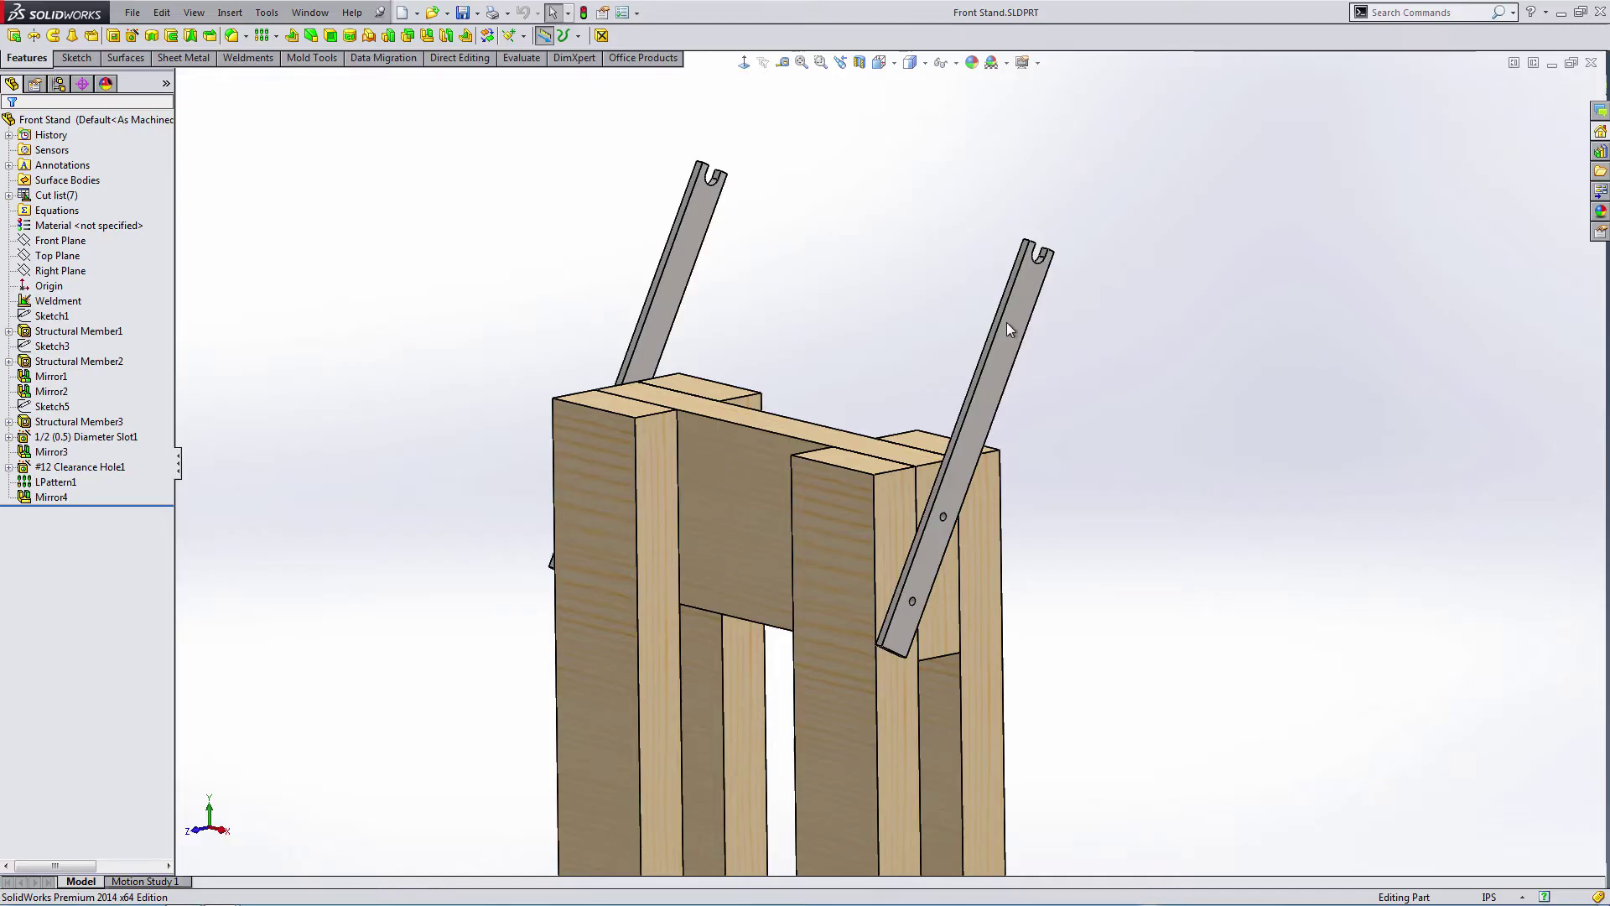
click(1010, 329)
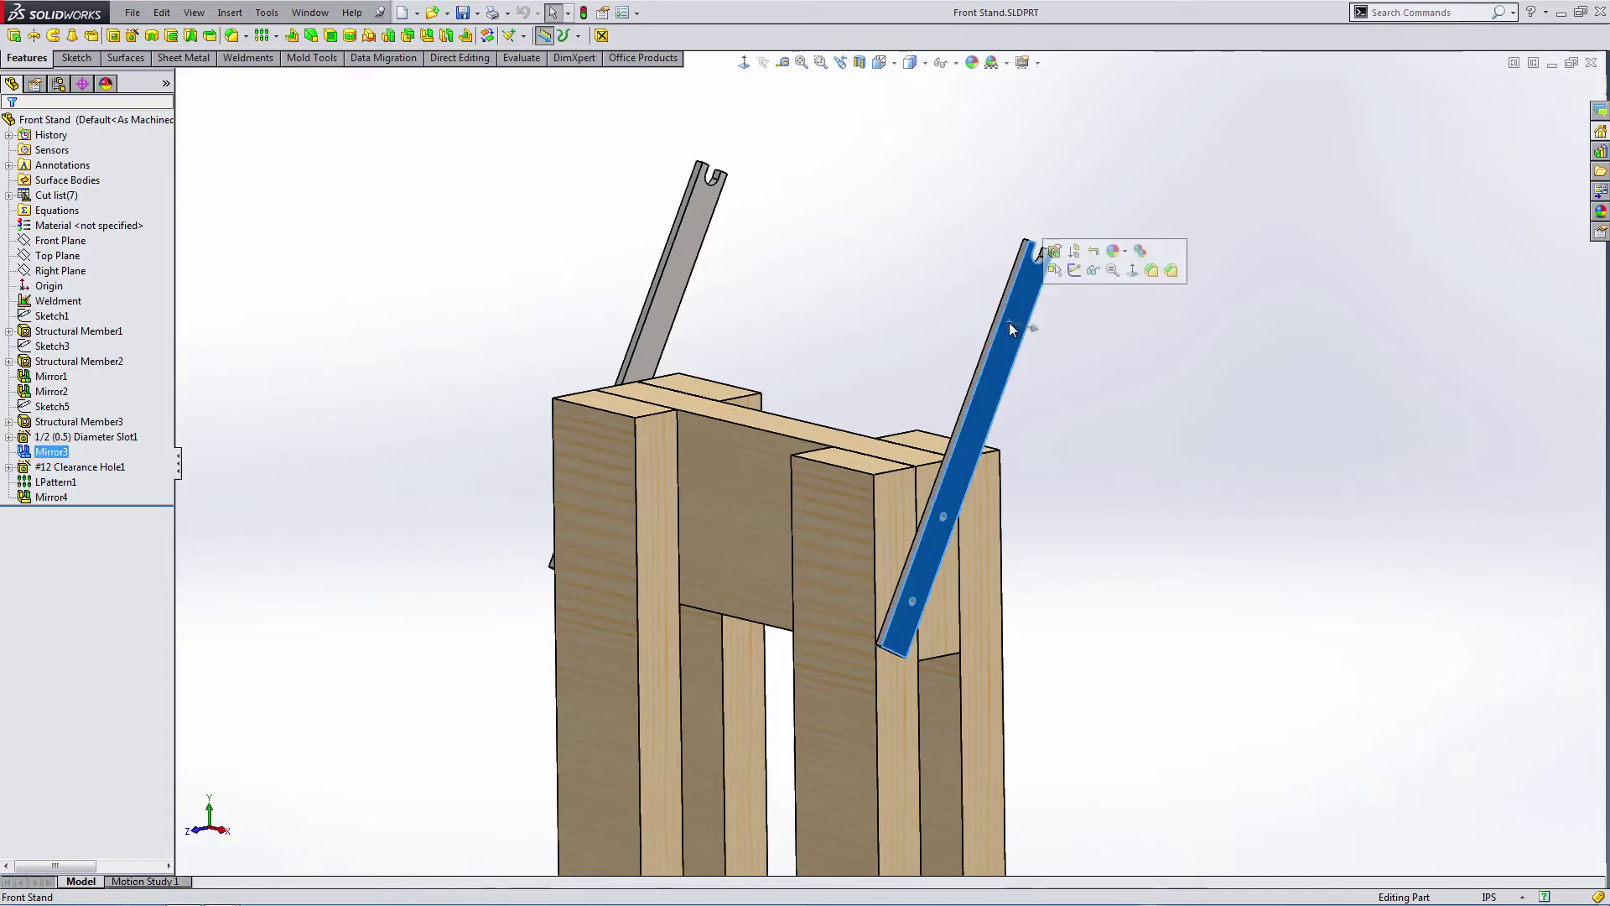
click(941, 327)
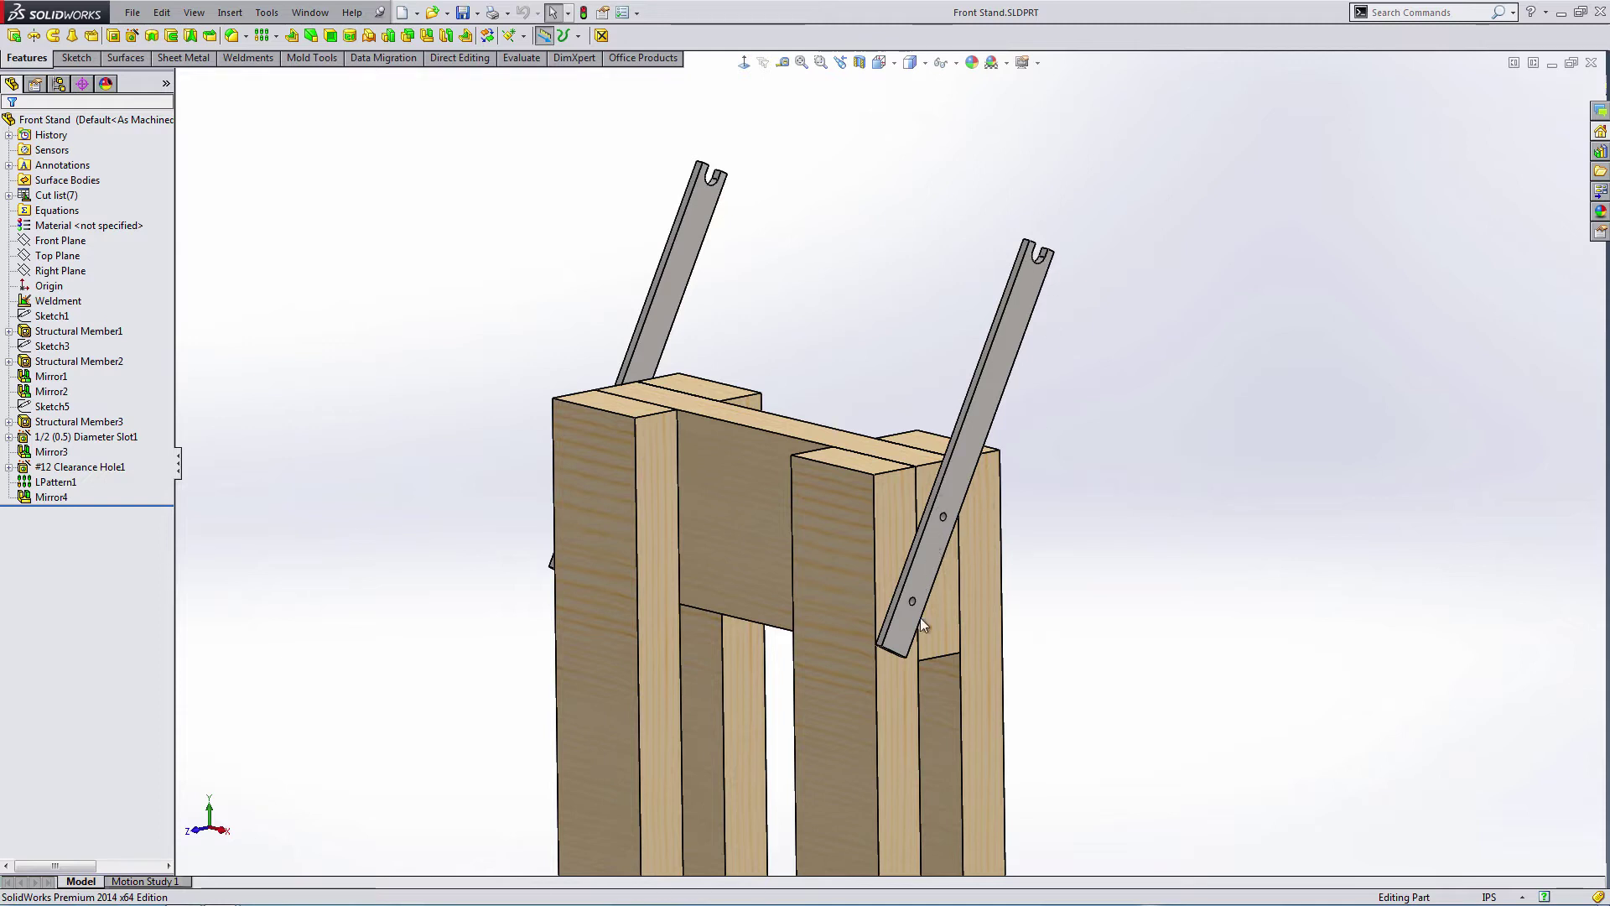
scroll(756, 722, up, 3)
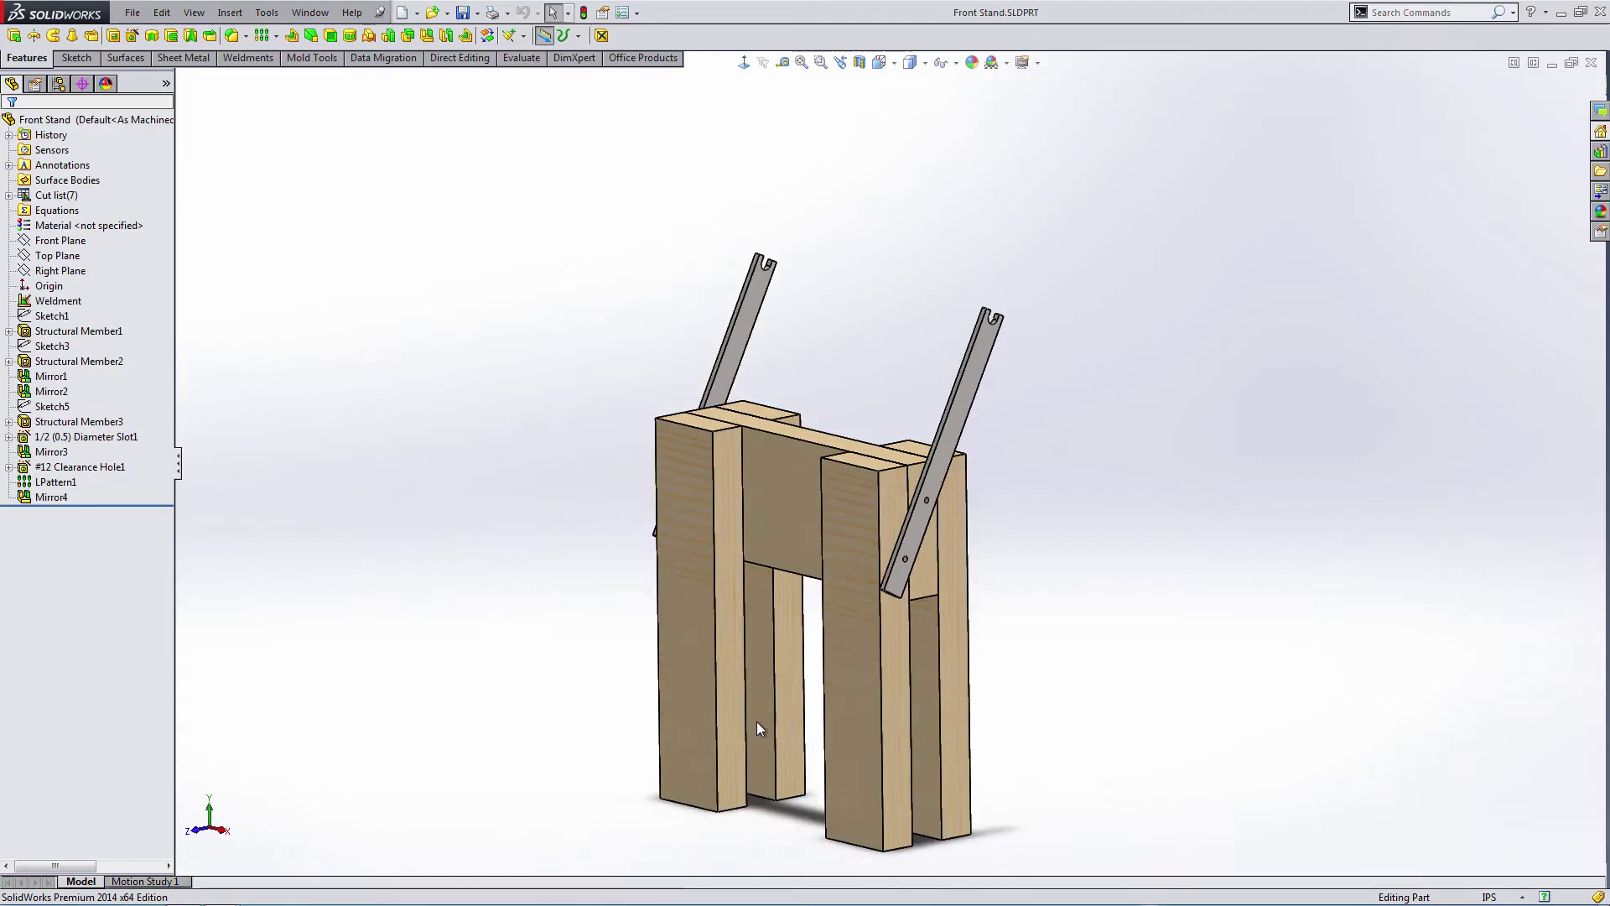
scroll(845, 654, down, 2)
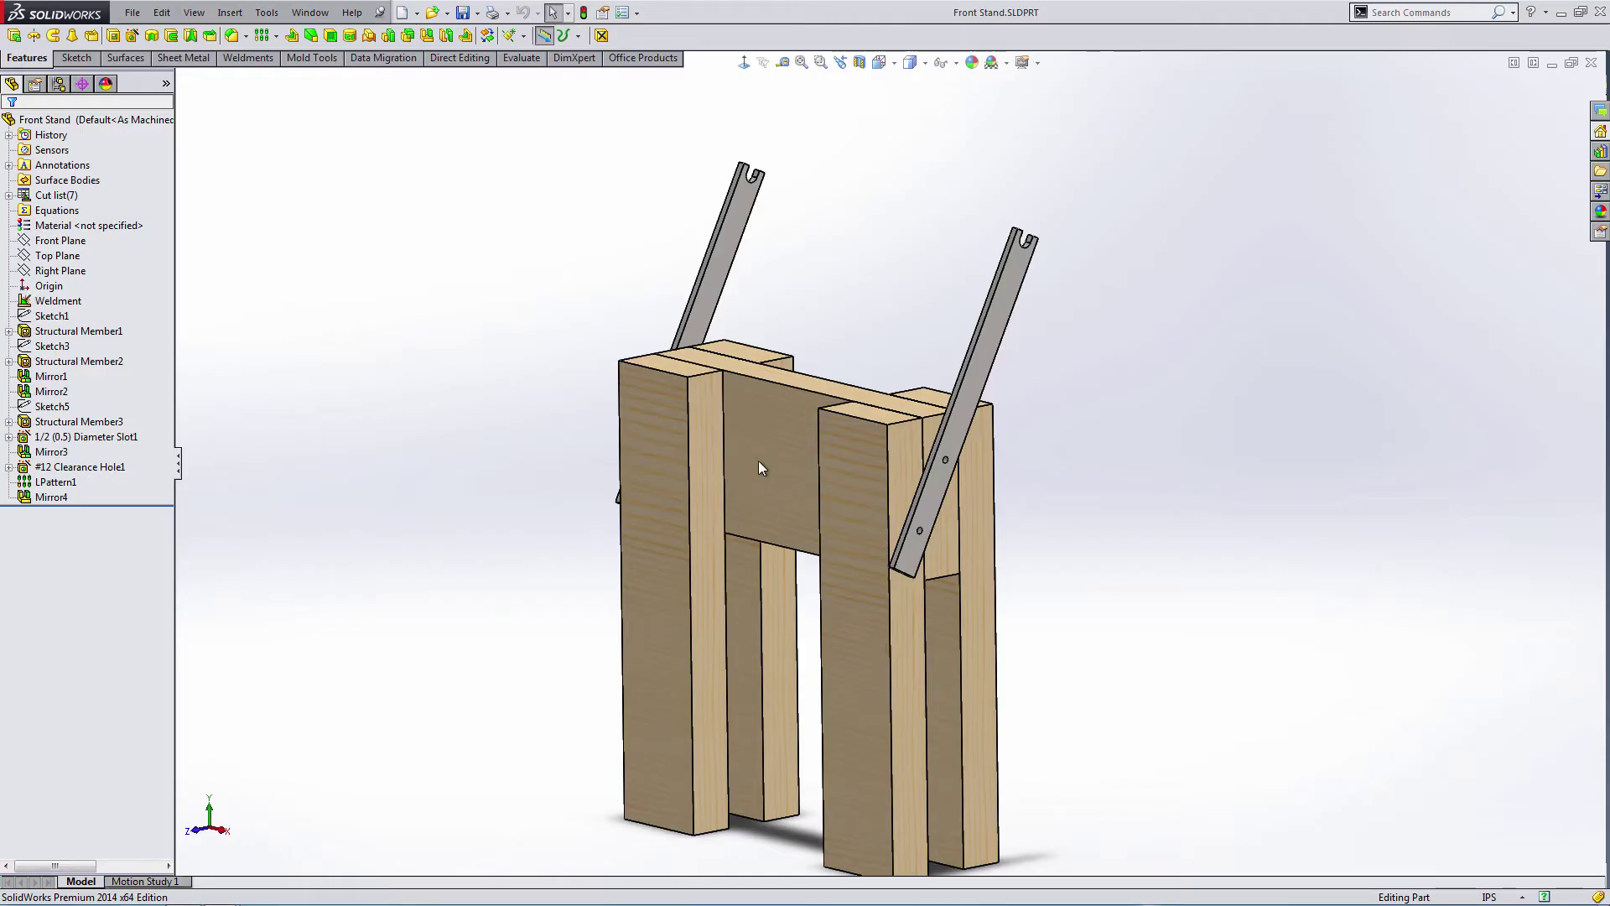
middle_drag(681, 563, 615, 601)
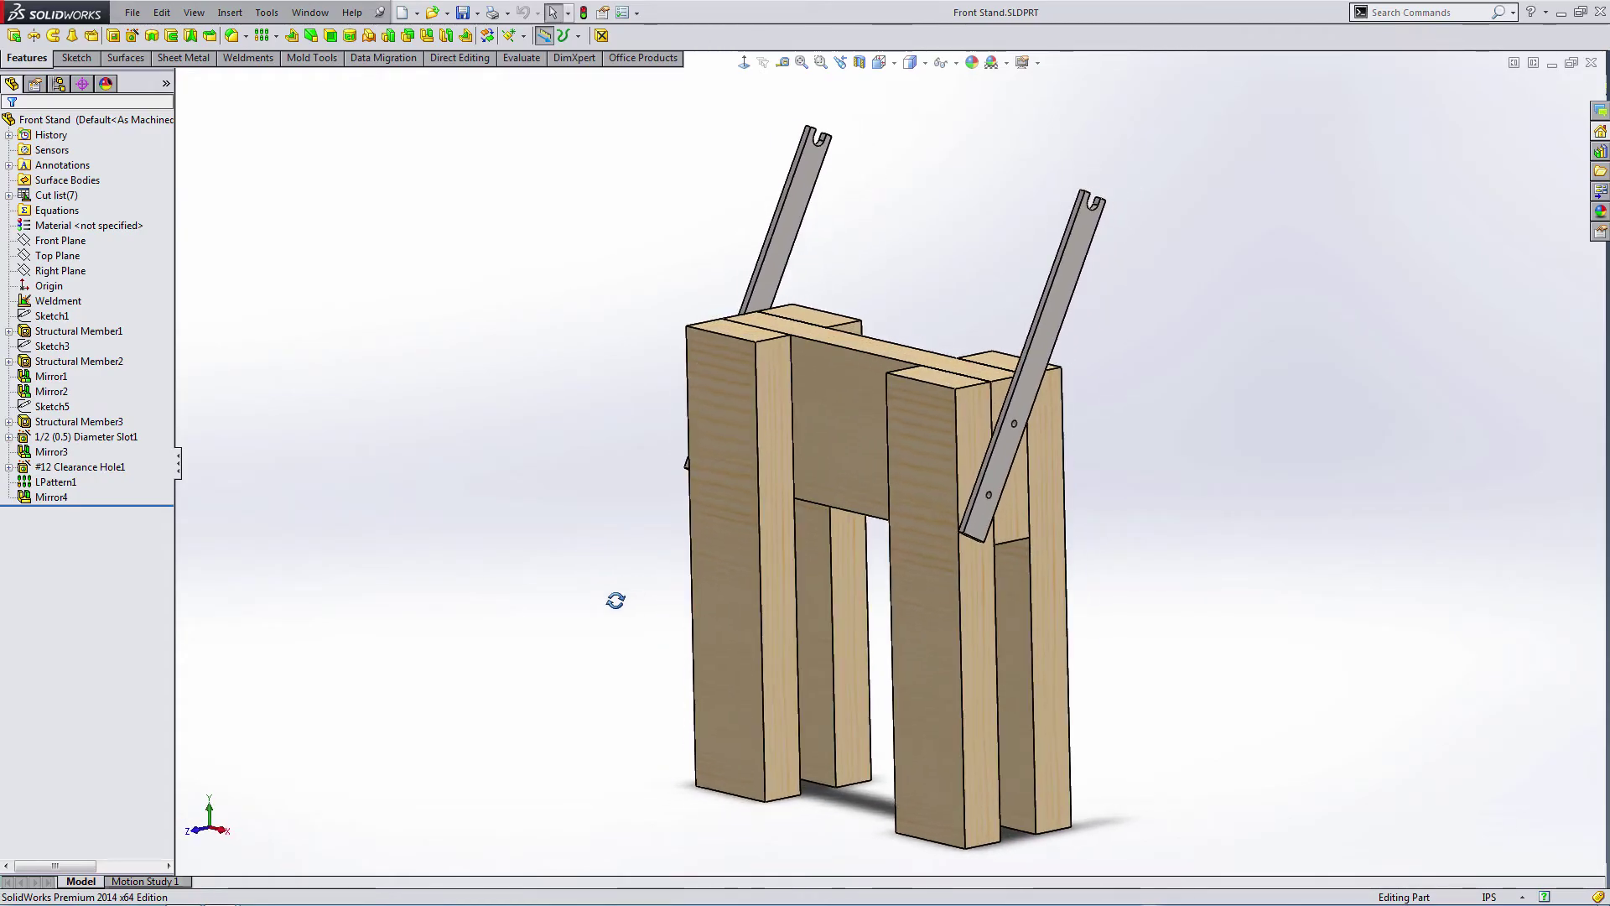
Close the Front Stand part window
click(1591, 62)
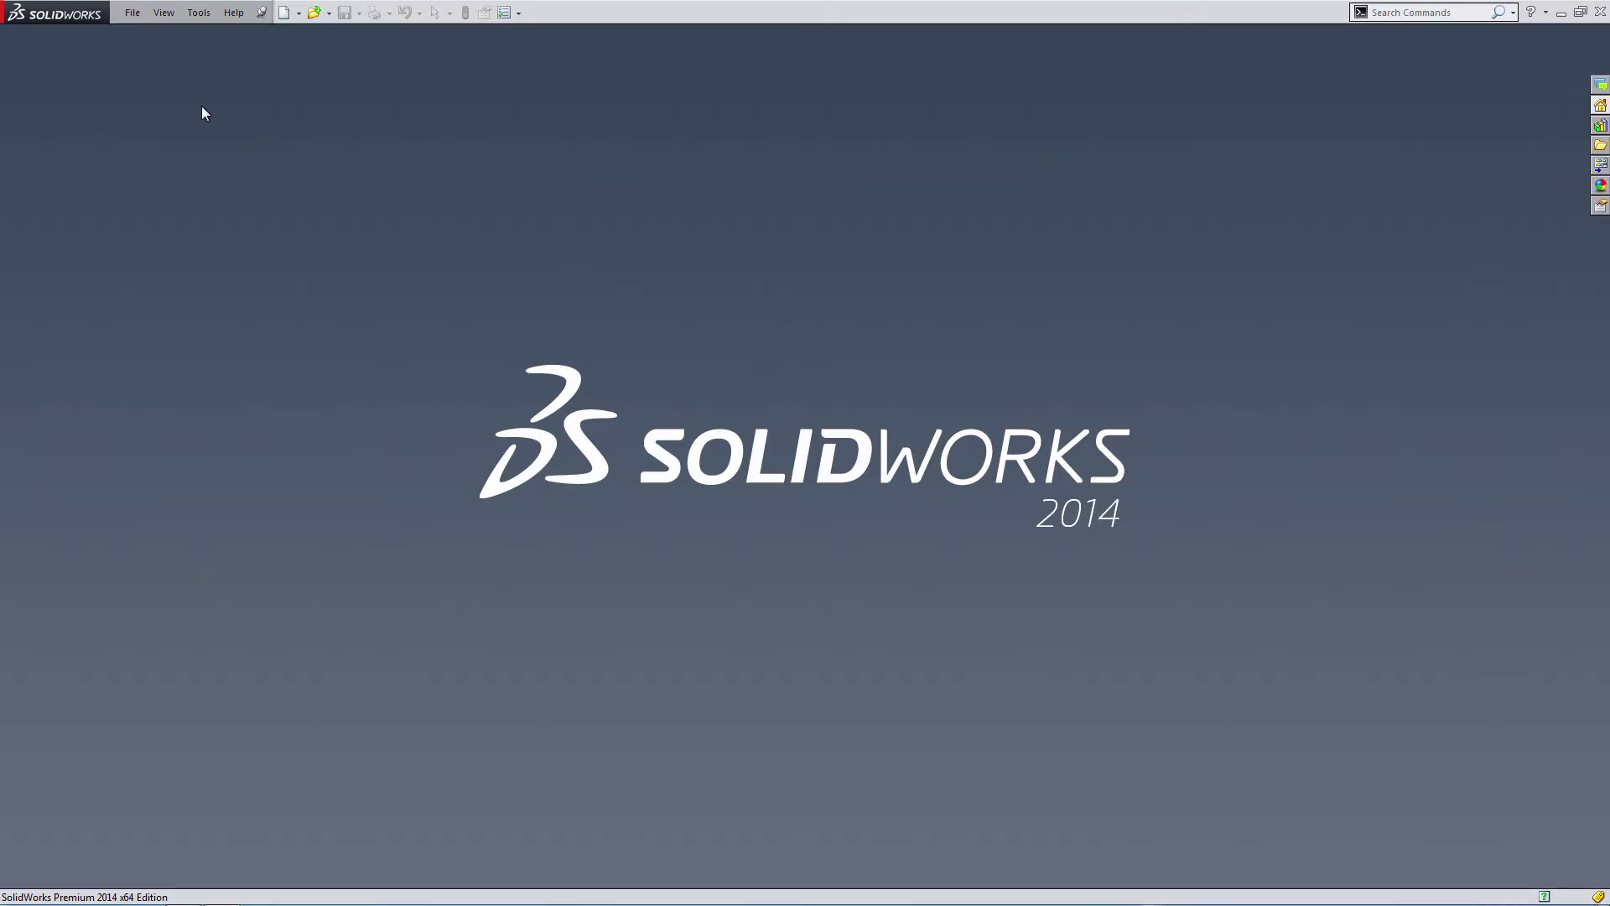
Open the Rear Stand drawing from recent files and fit Sheet1 in view
click(141, 17)
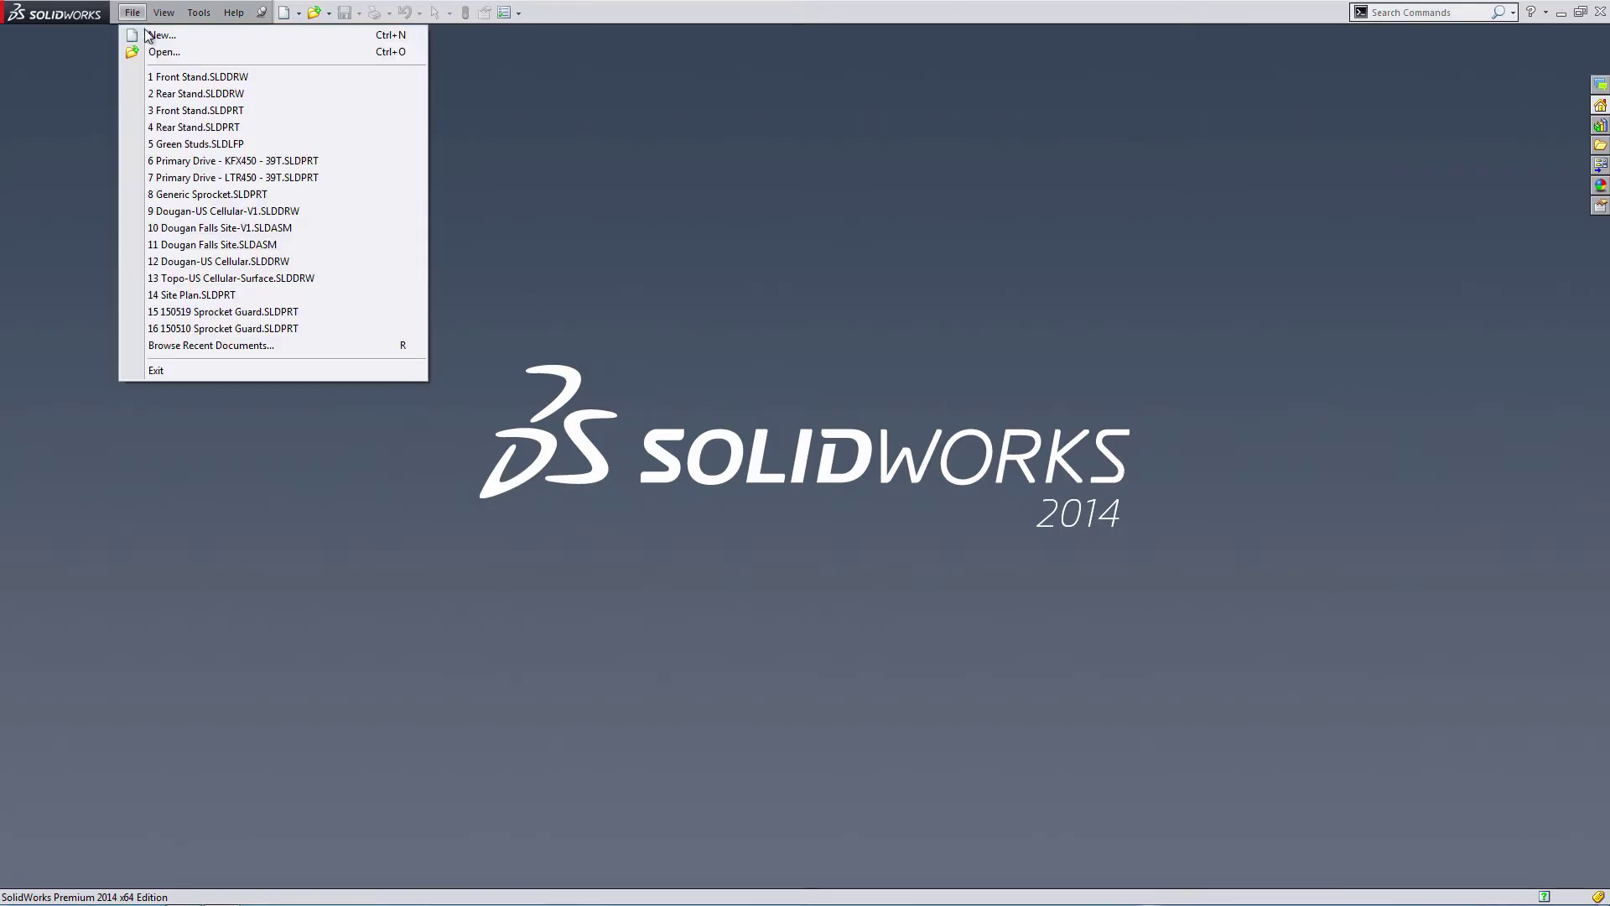
click(175, 99)
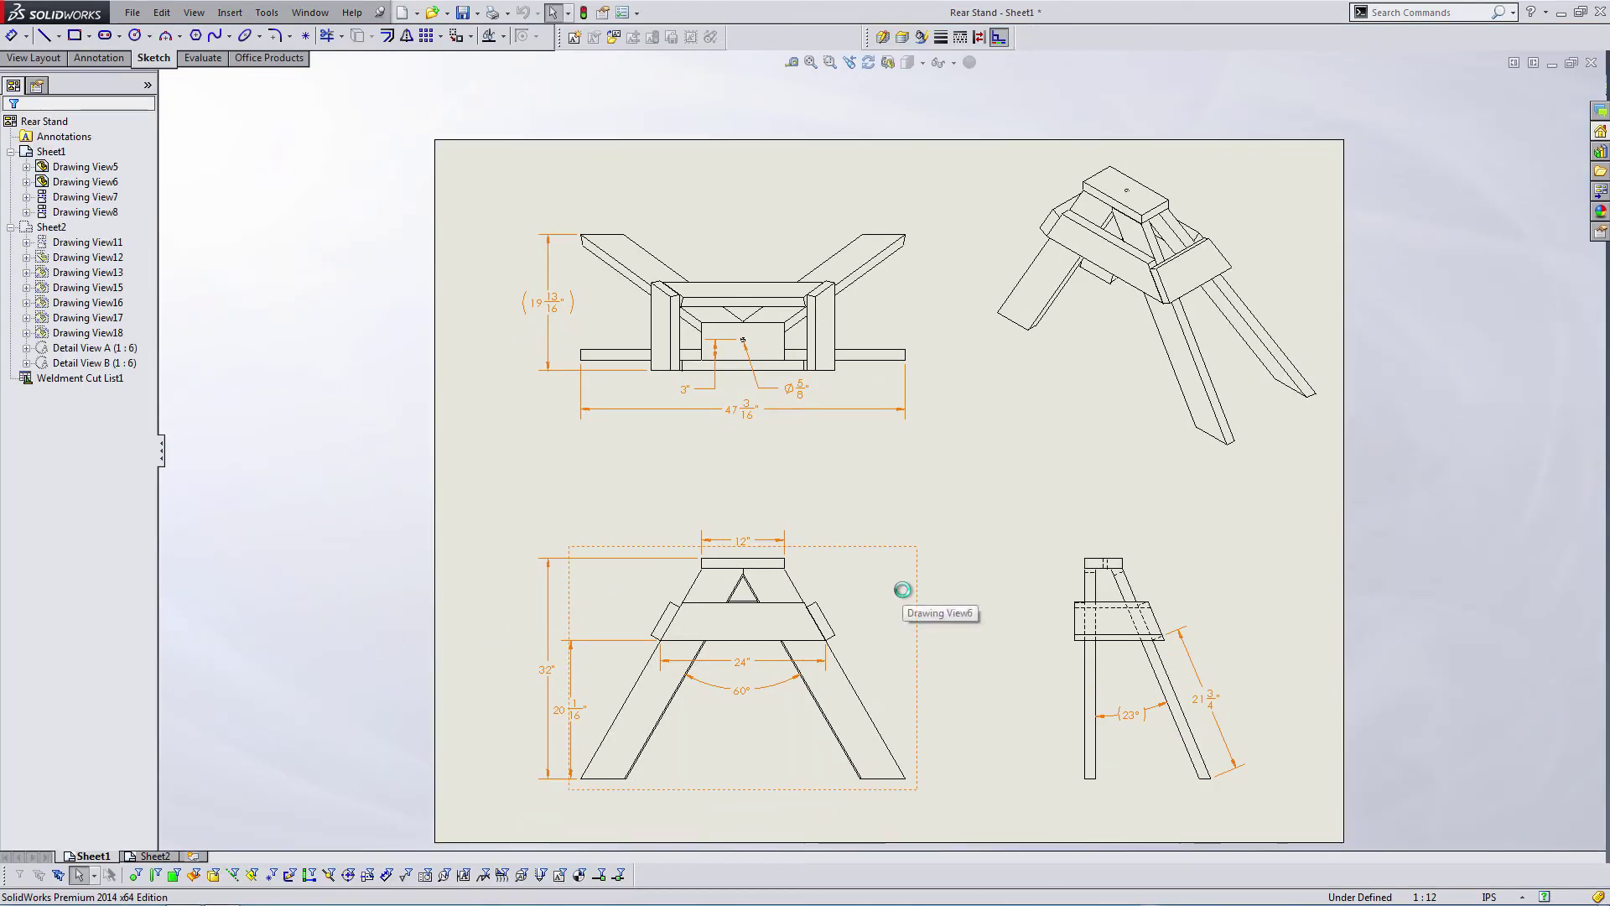
scroll(729, 597, down, 2)
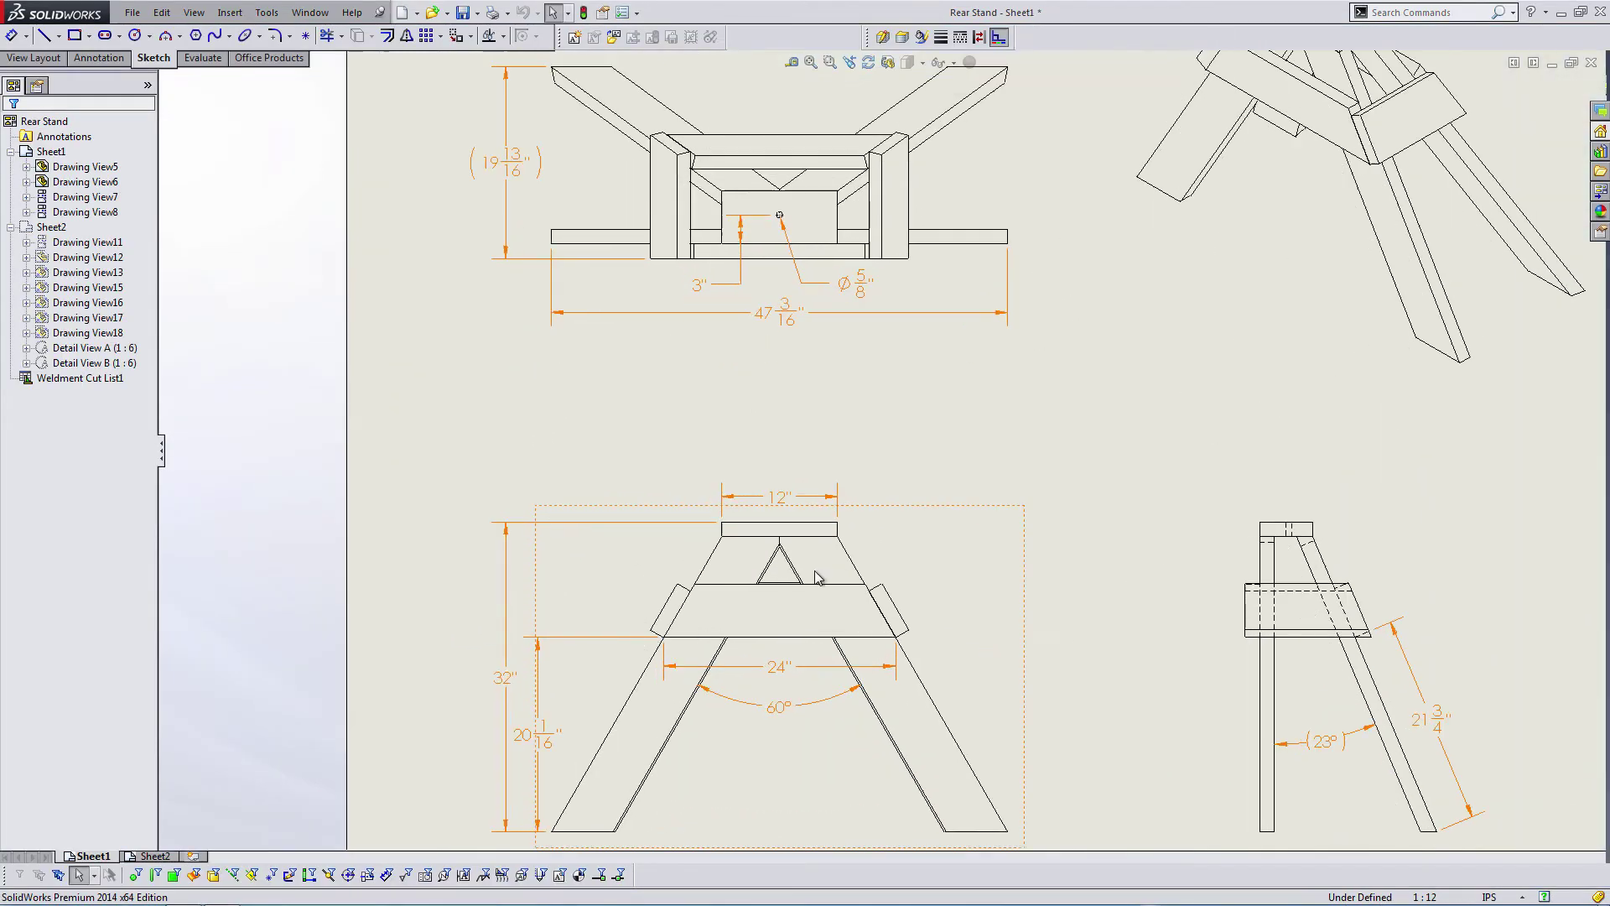
scroll(818, 575, down, 5)
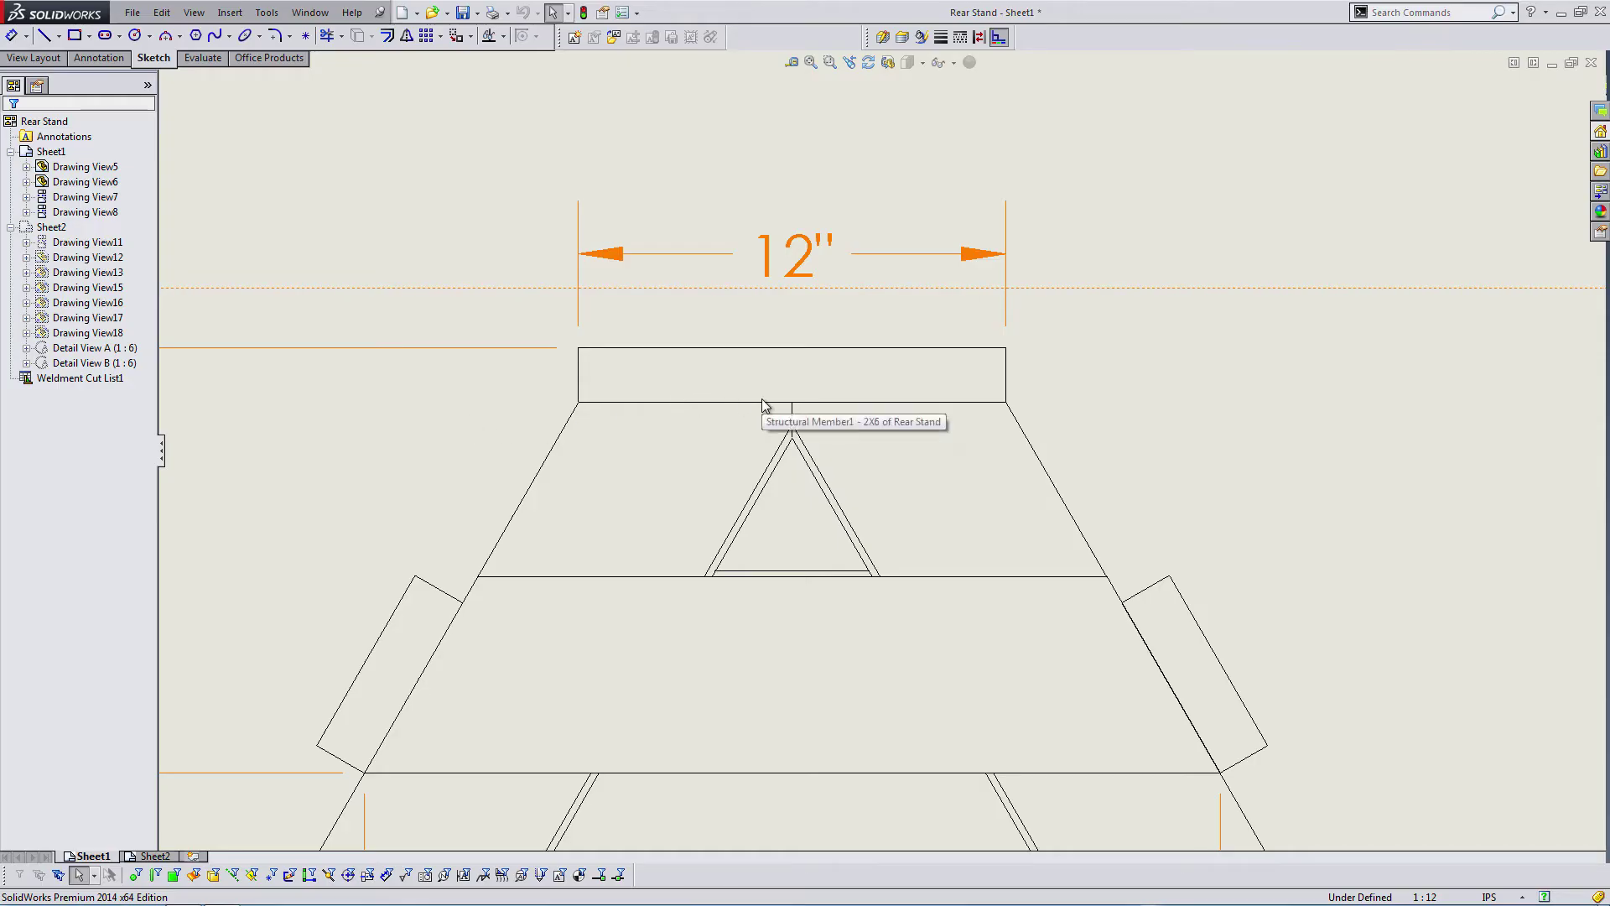
scroll(763, 405, up, 7)
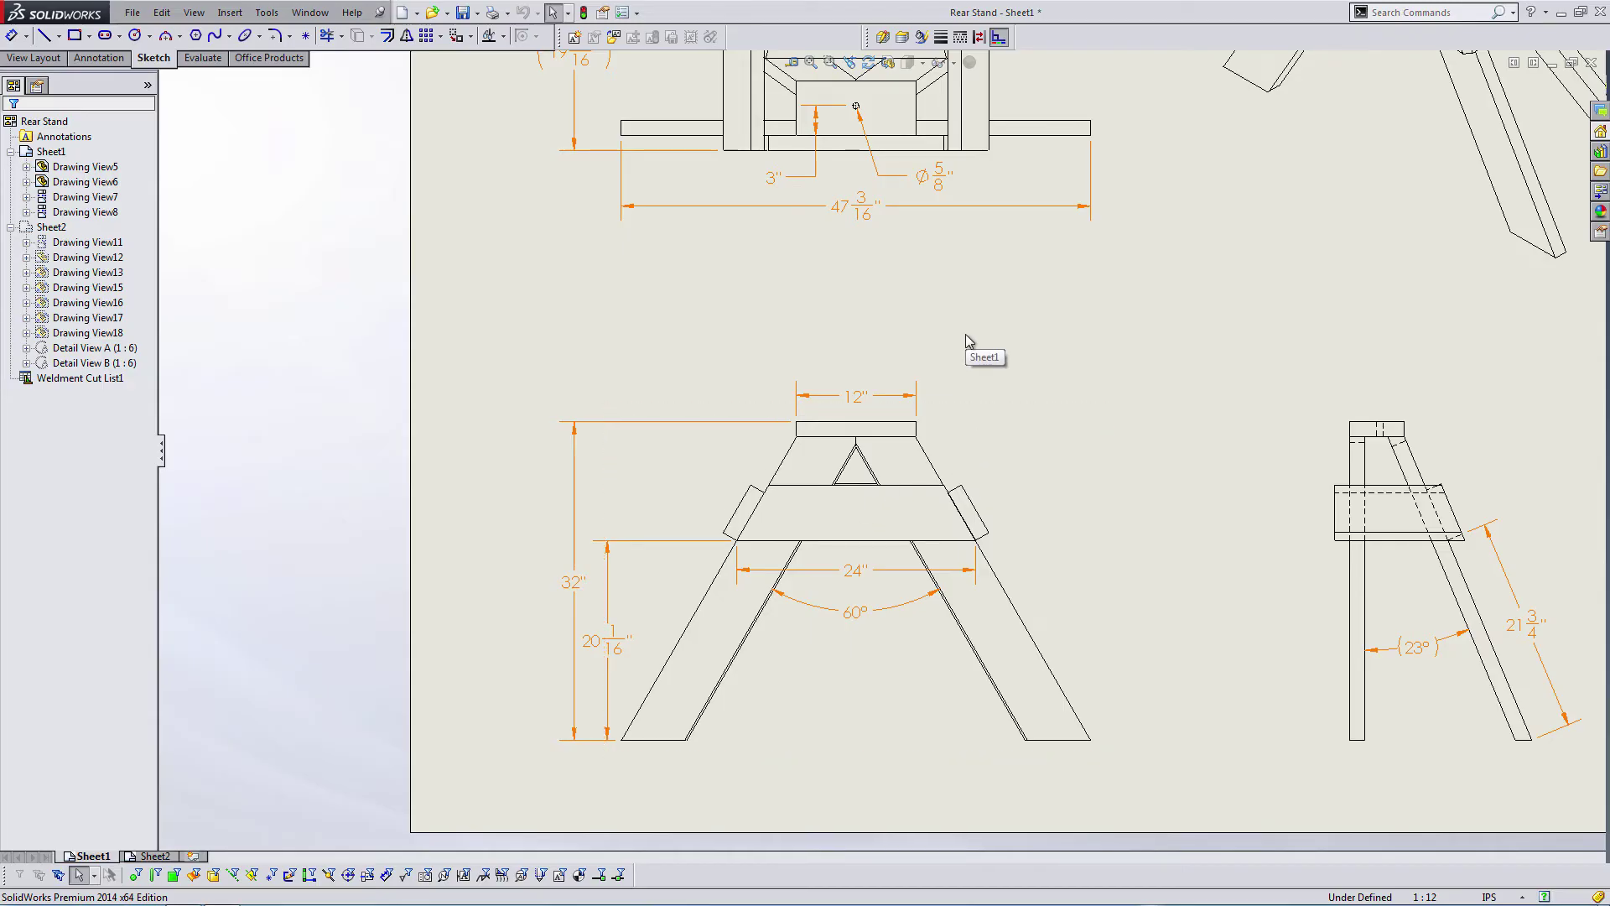
key(f)
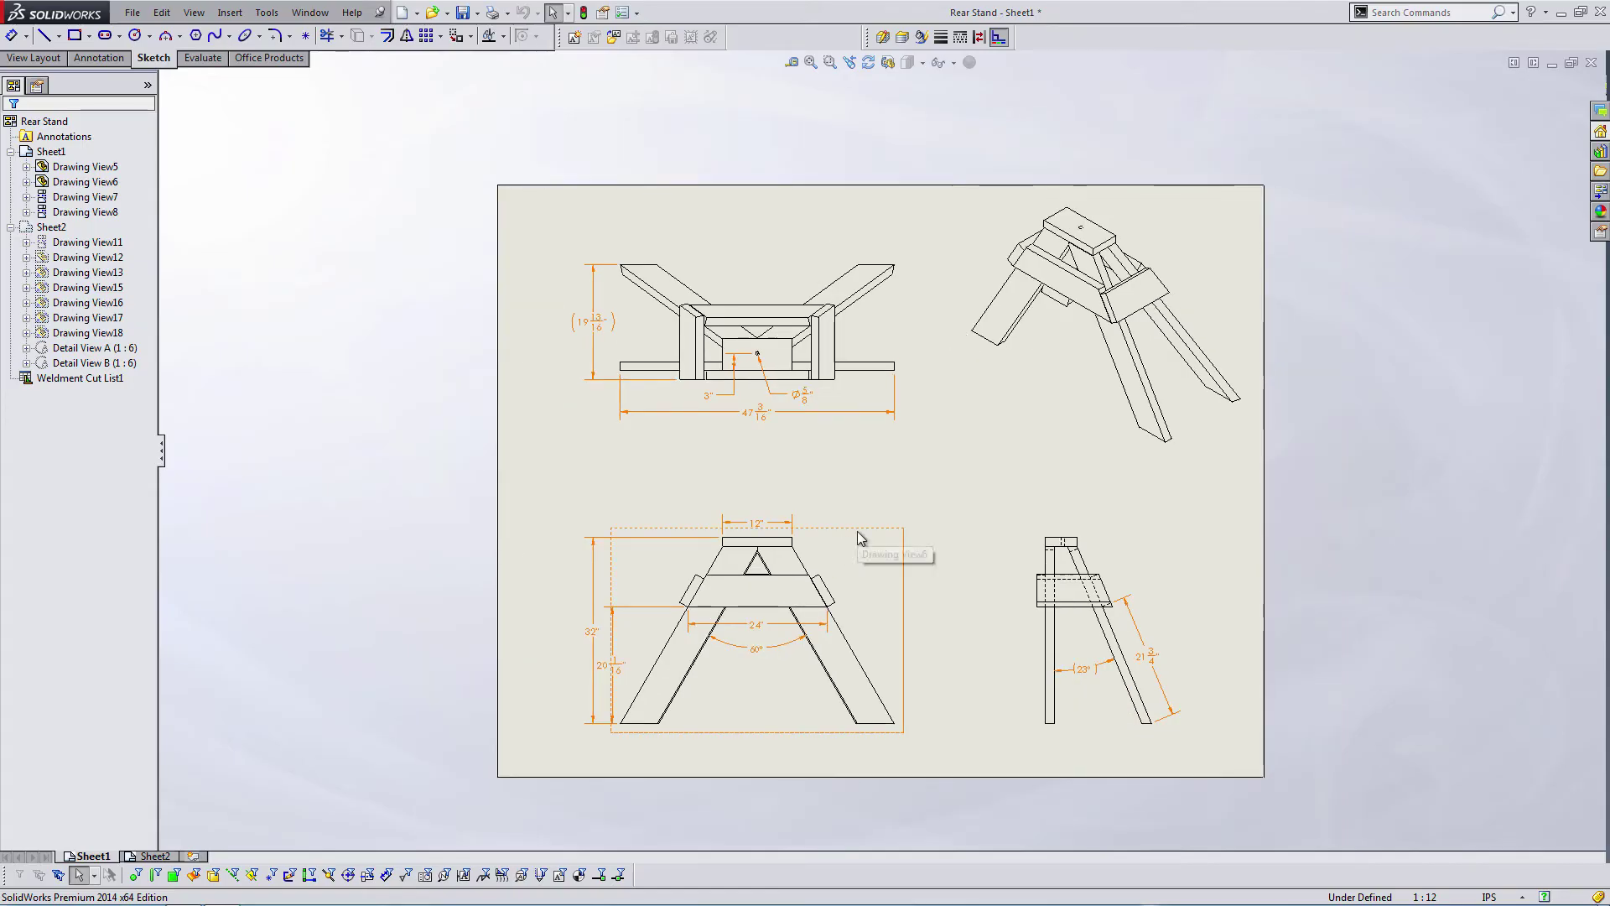
click(155, 855)
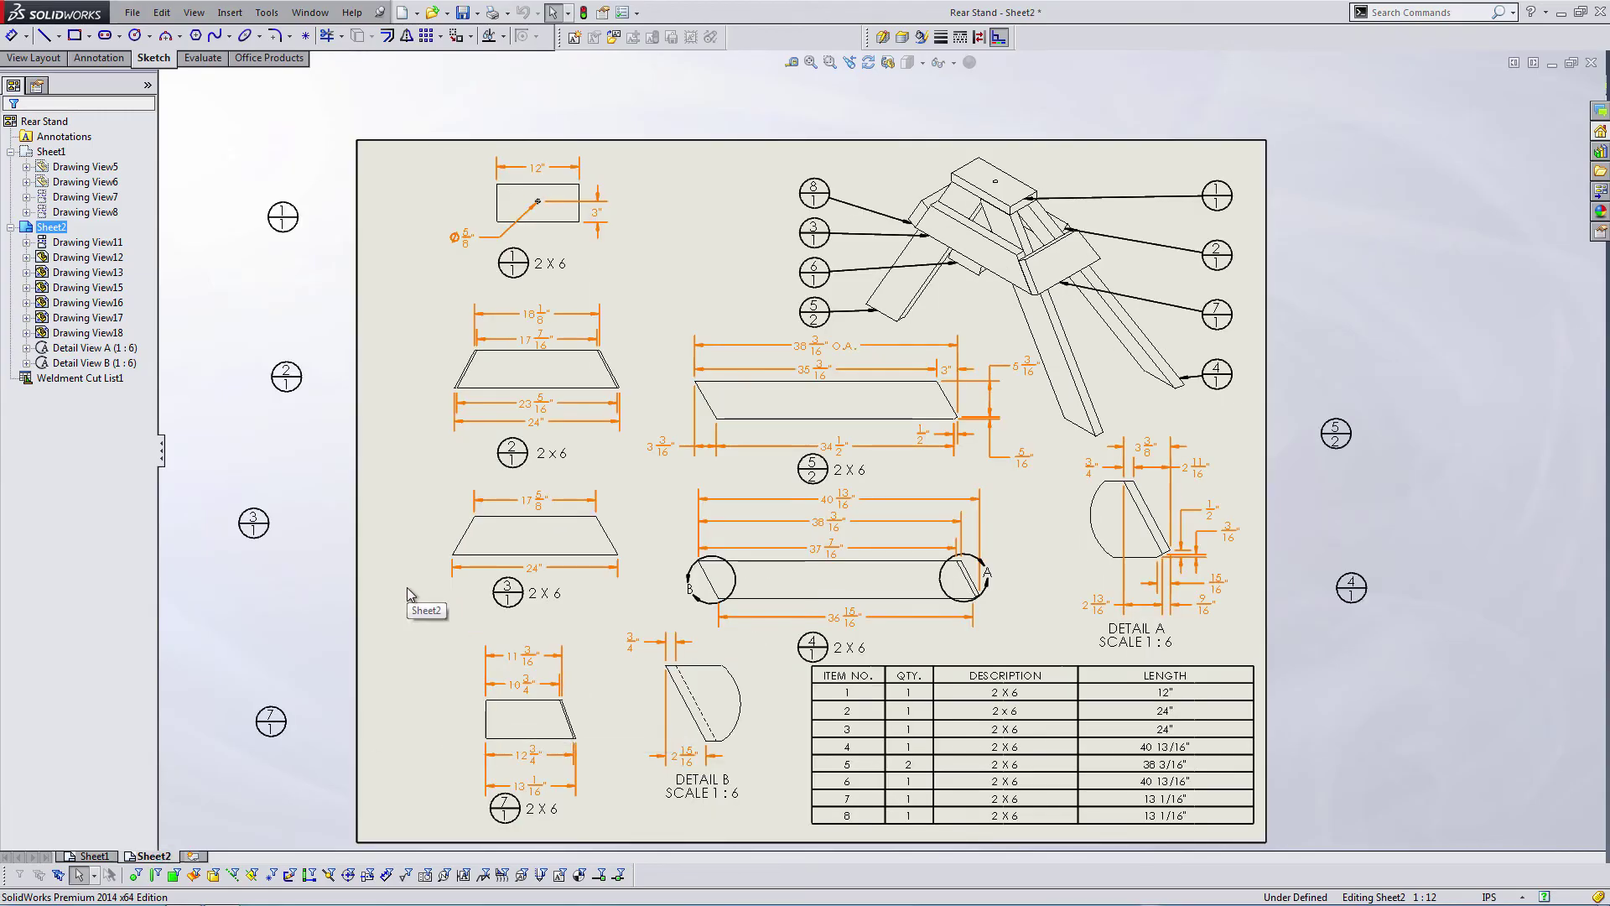
click(283, 225)
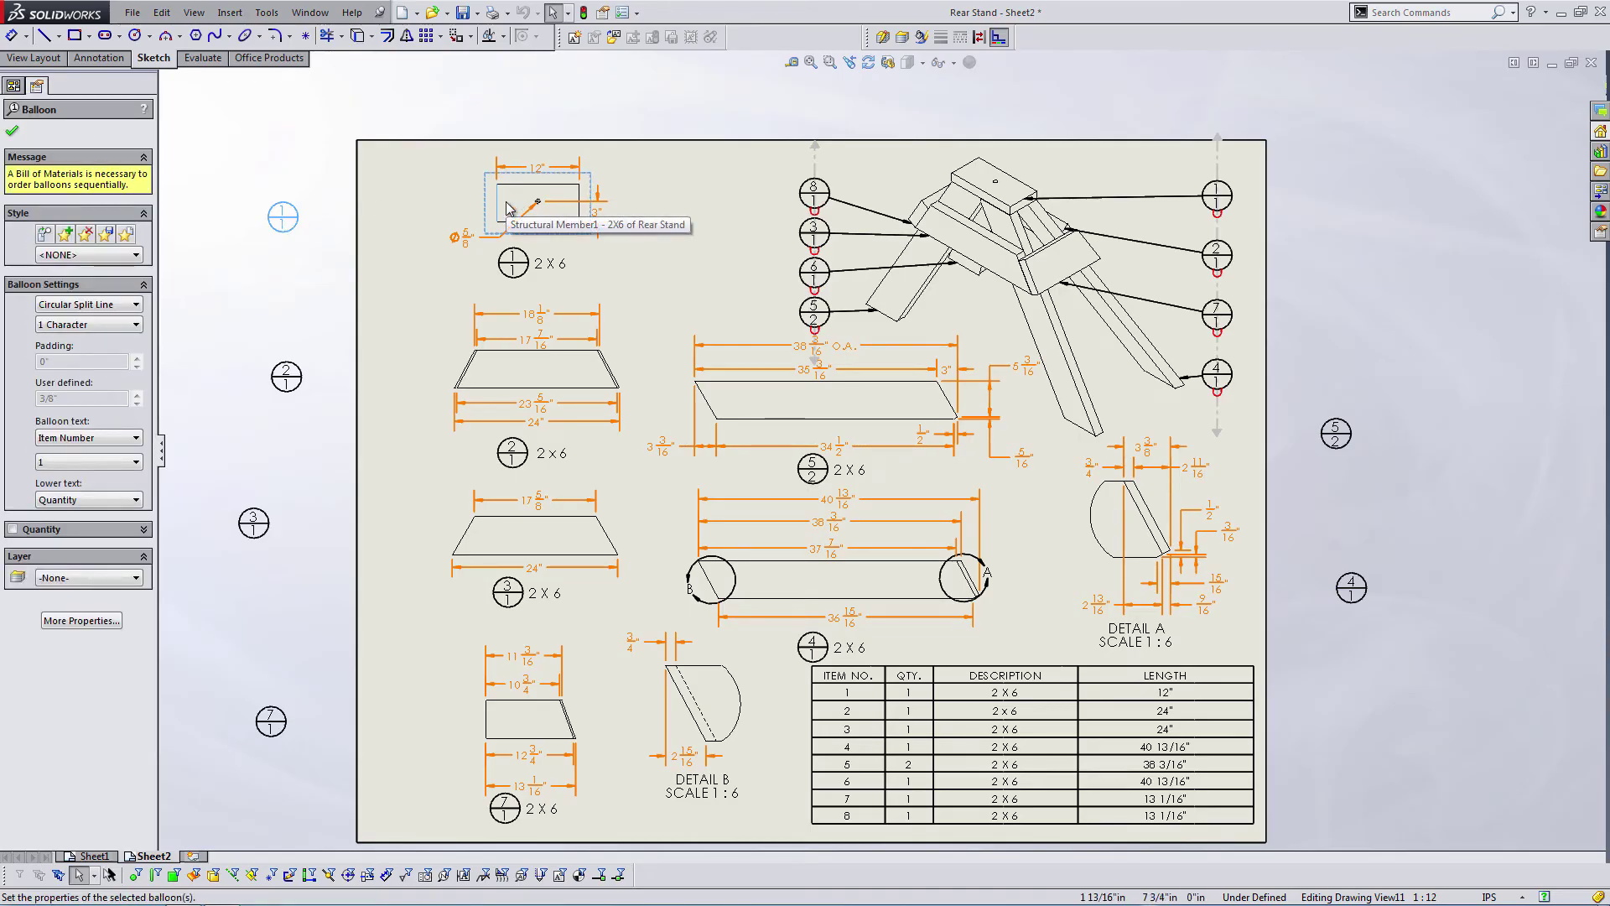
scroll(514, 264, down, 3)
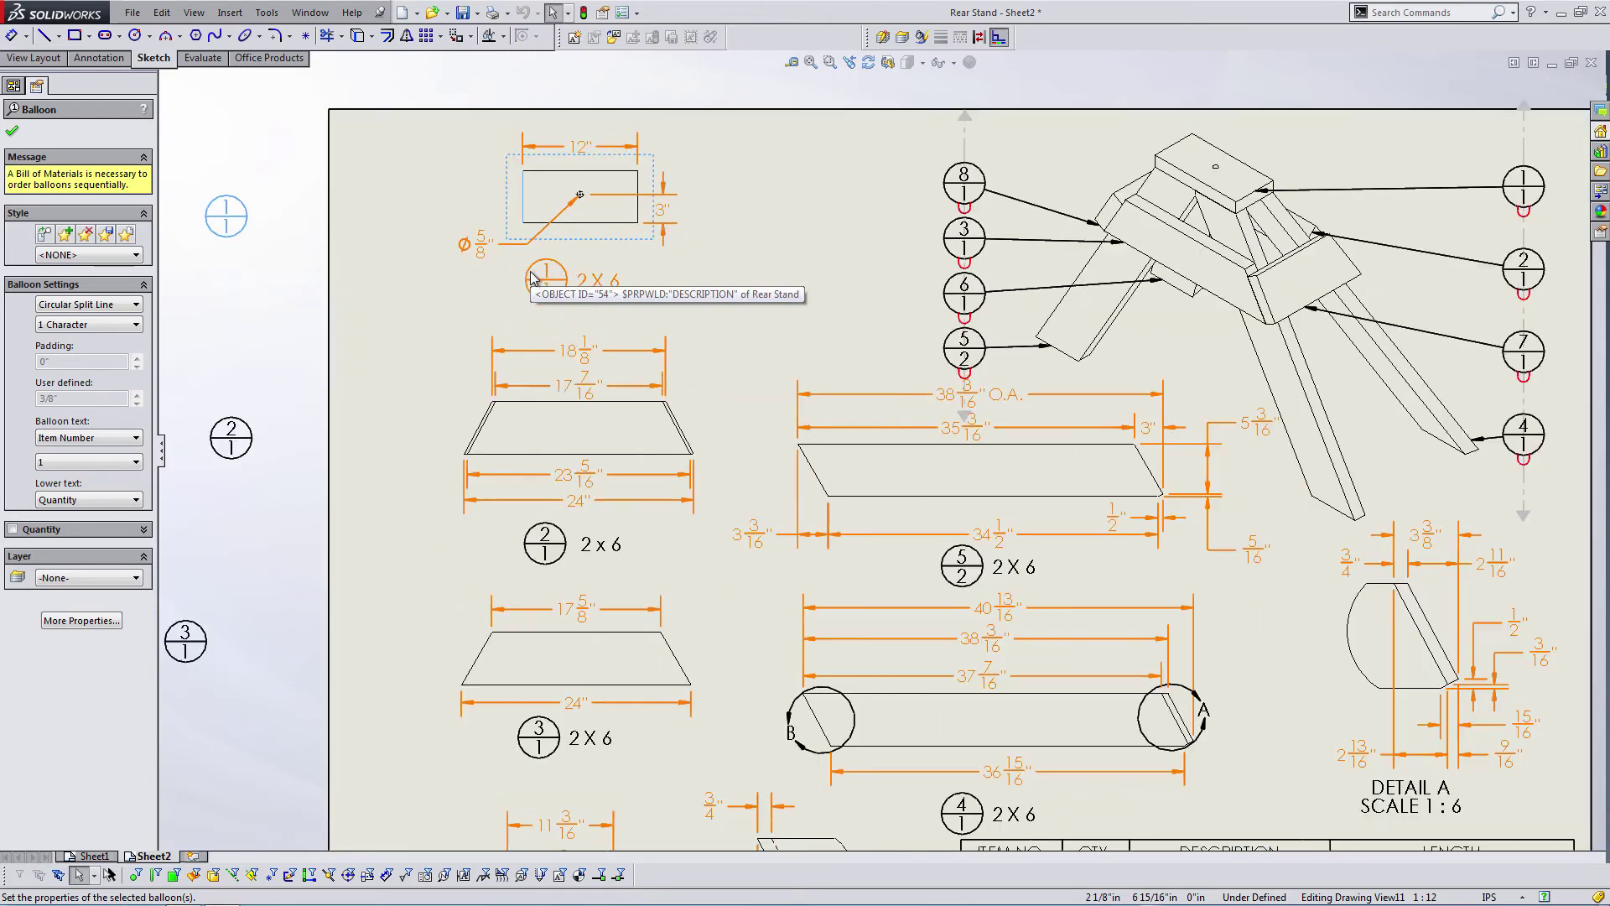
click(636, 325)
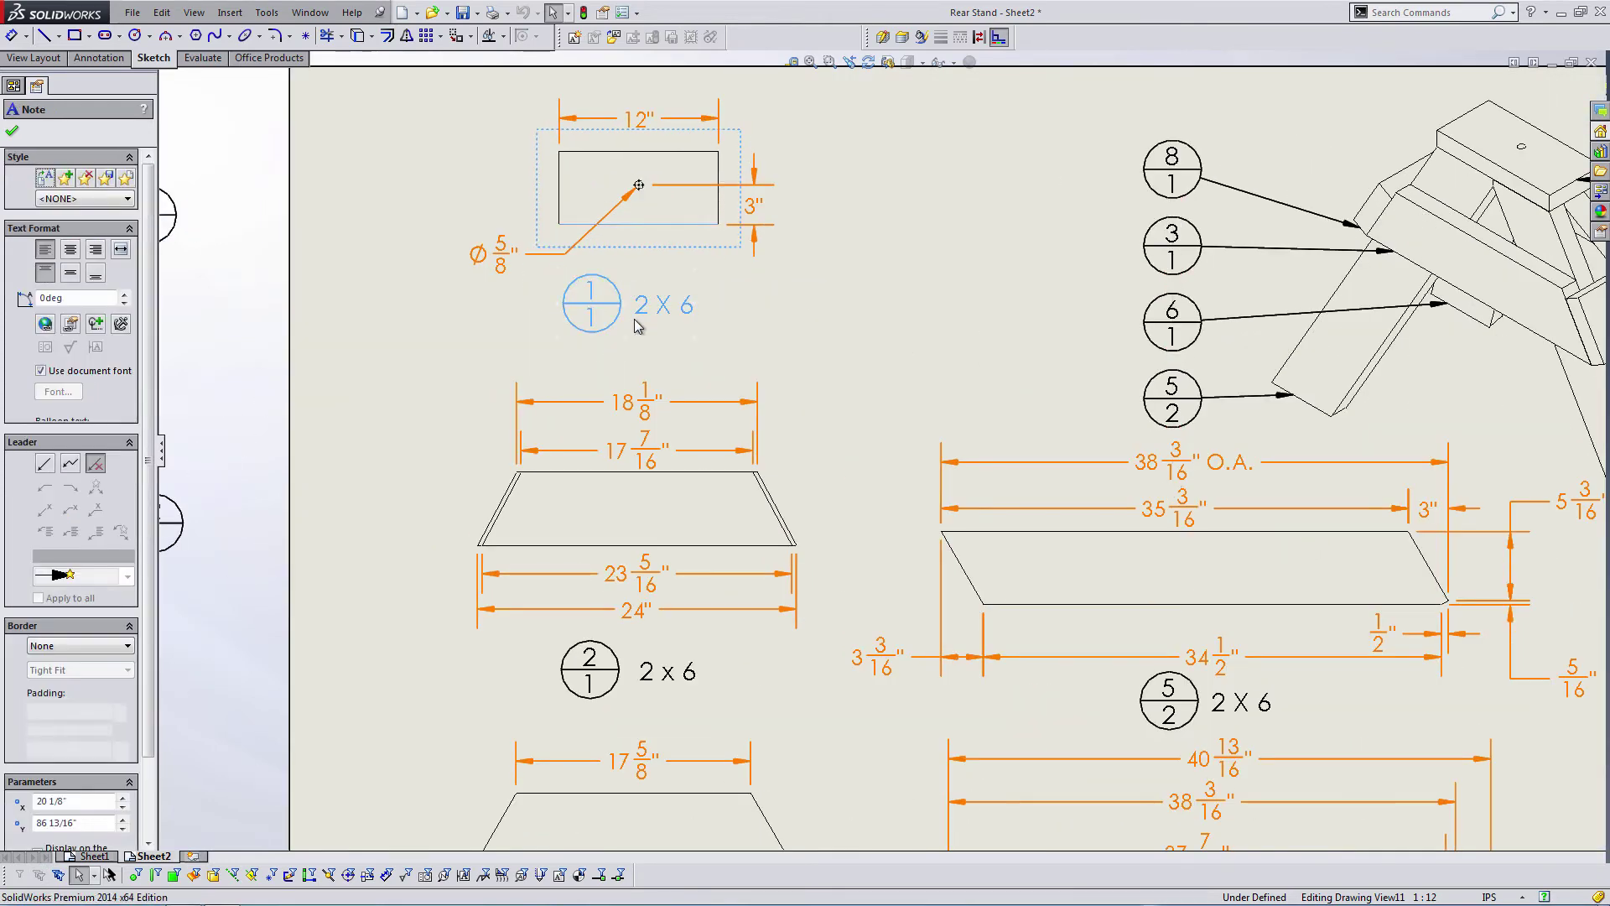
double_click(638, 325)
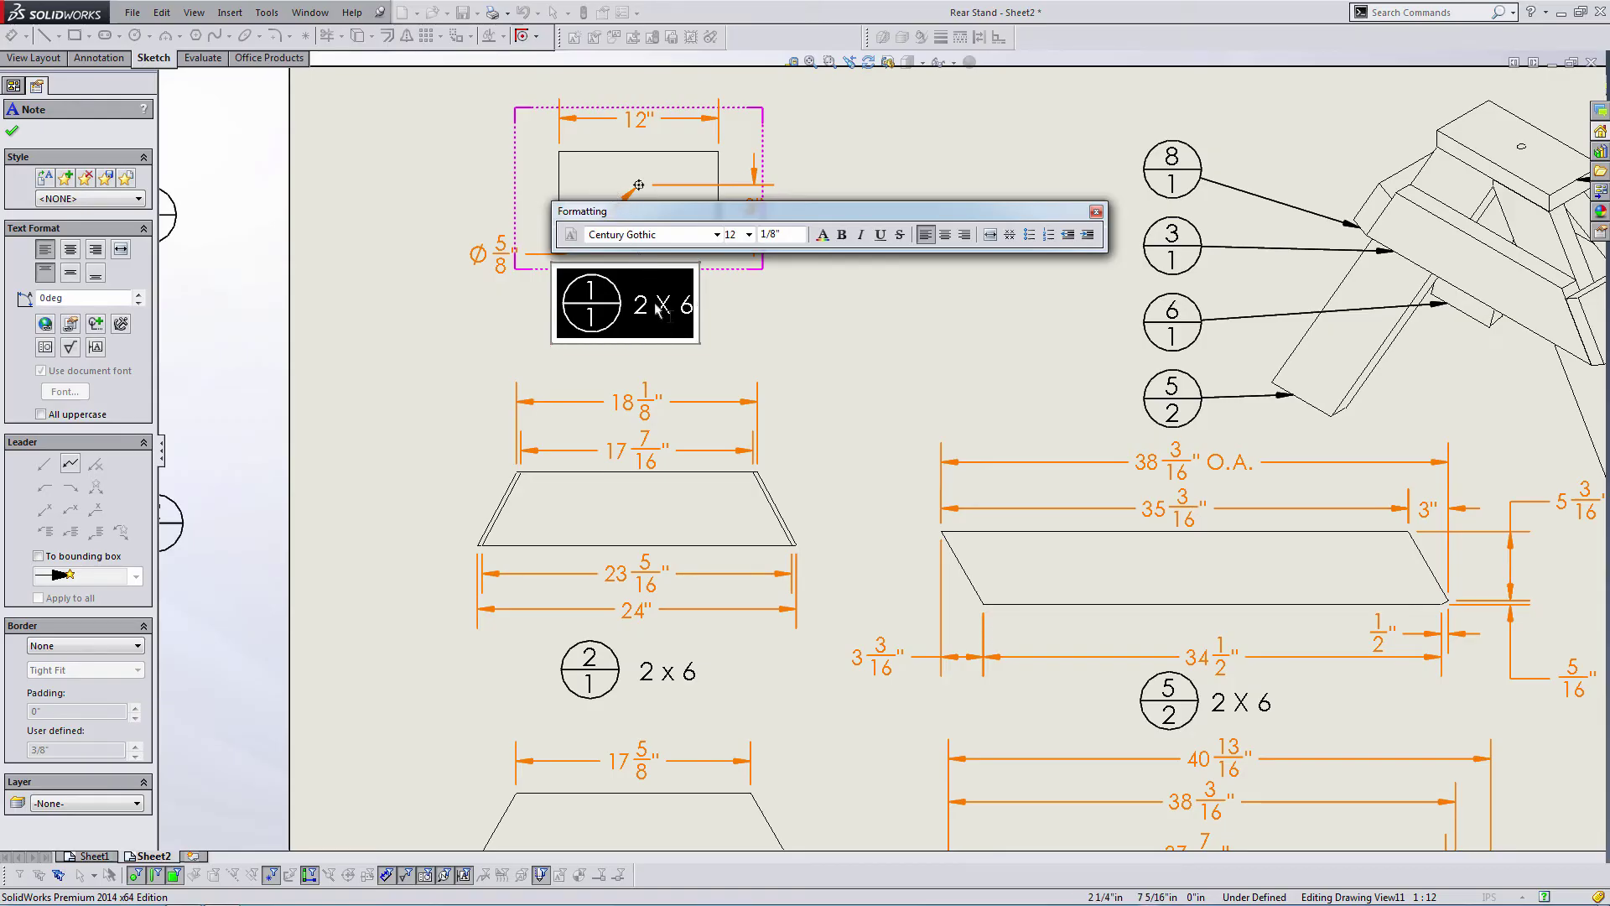
click(419, 340)
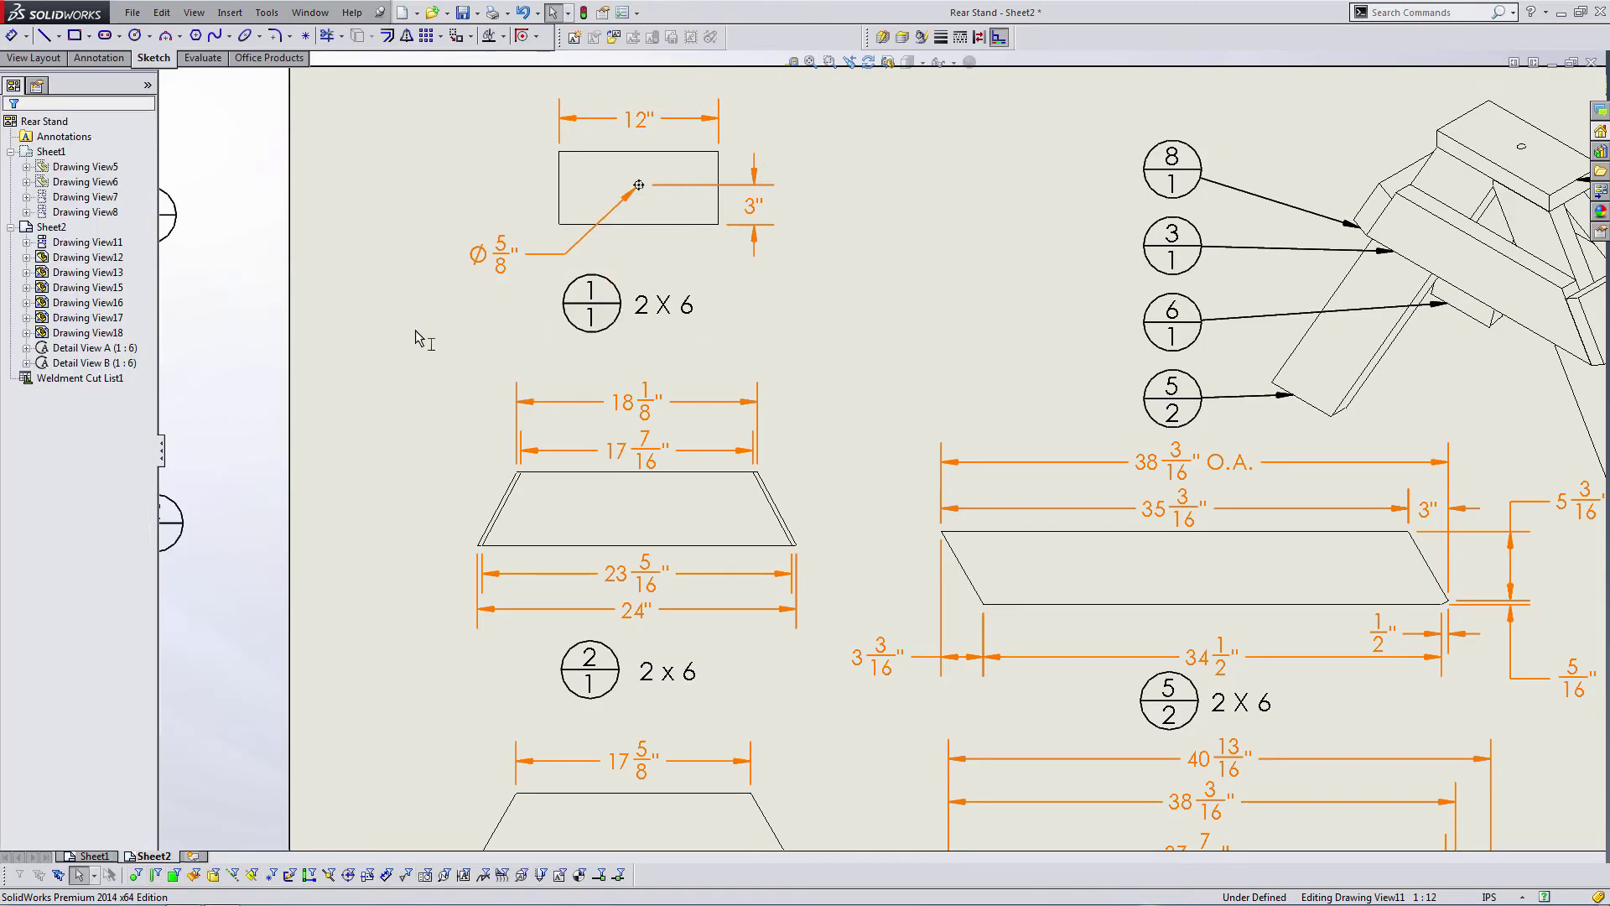
key(z)
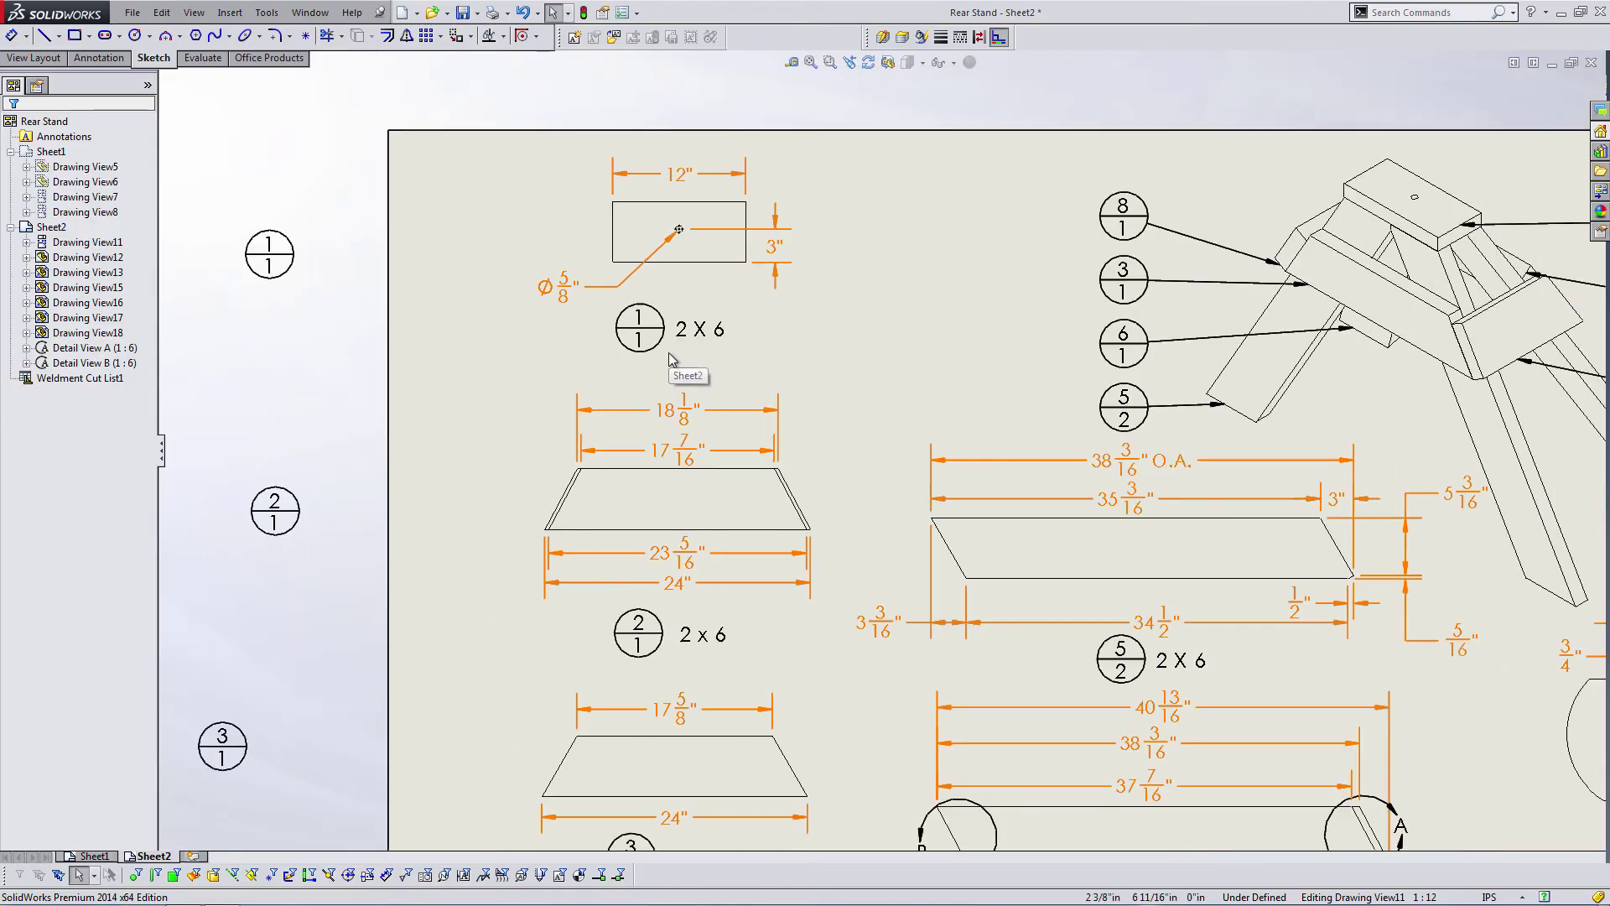
key(z)
key(z)
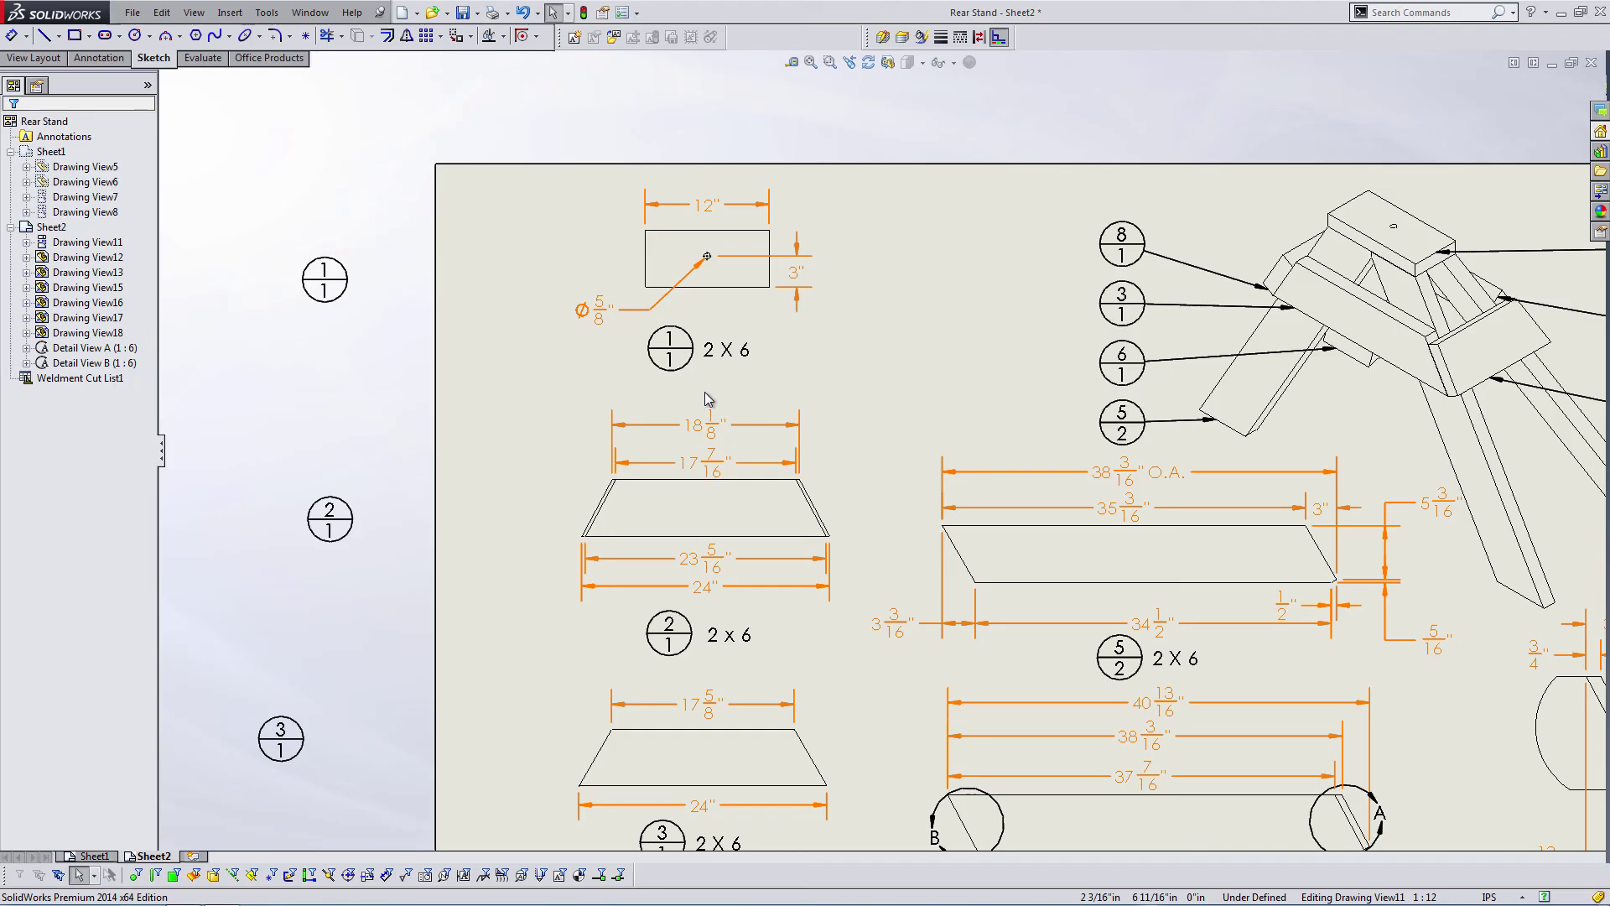
scroll(803, 389, down, 2)
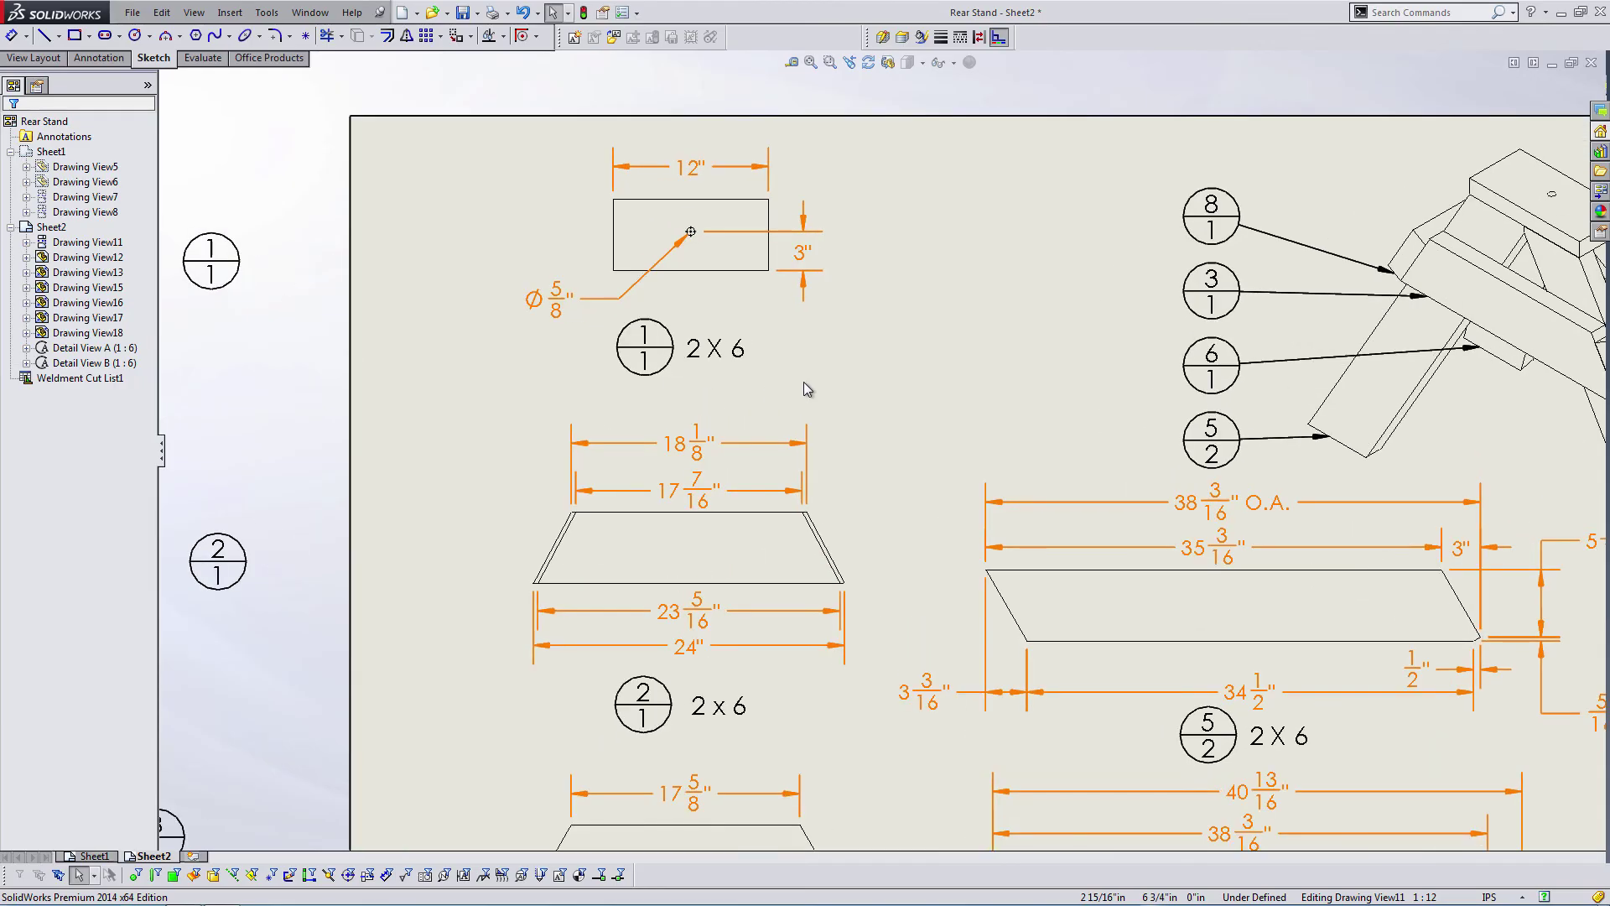
scroll(898, 561, up, 4)
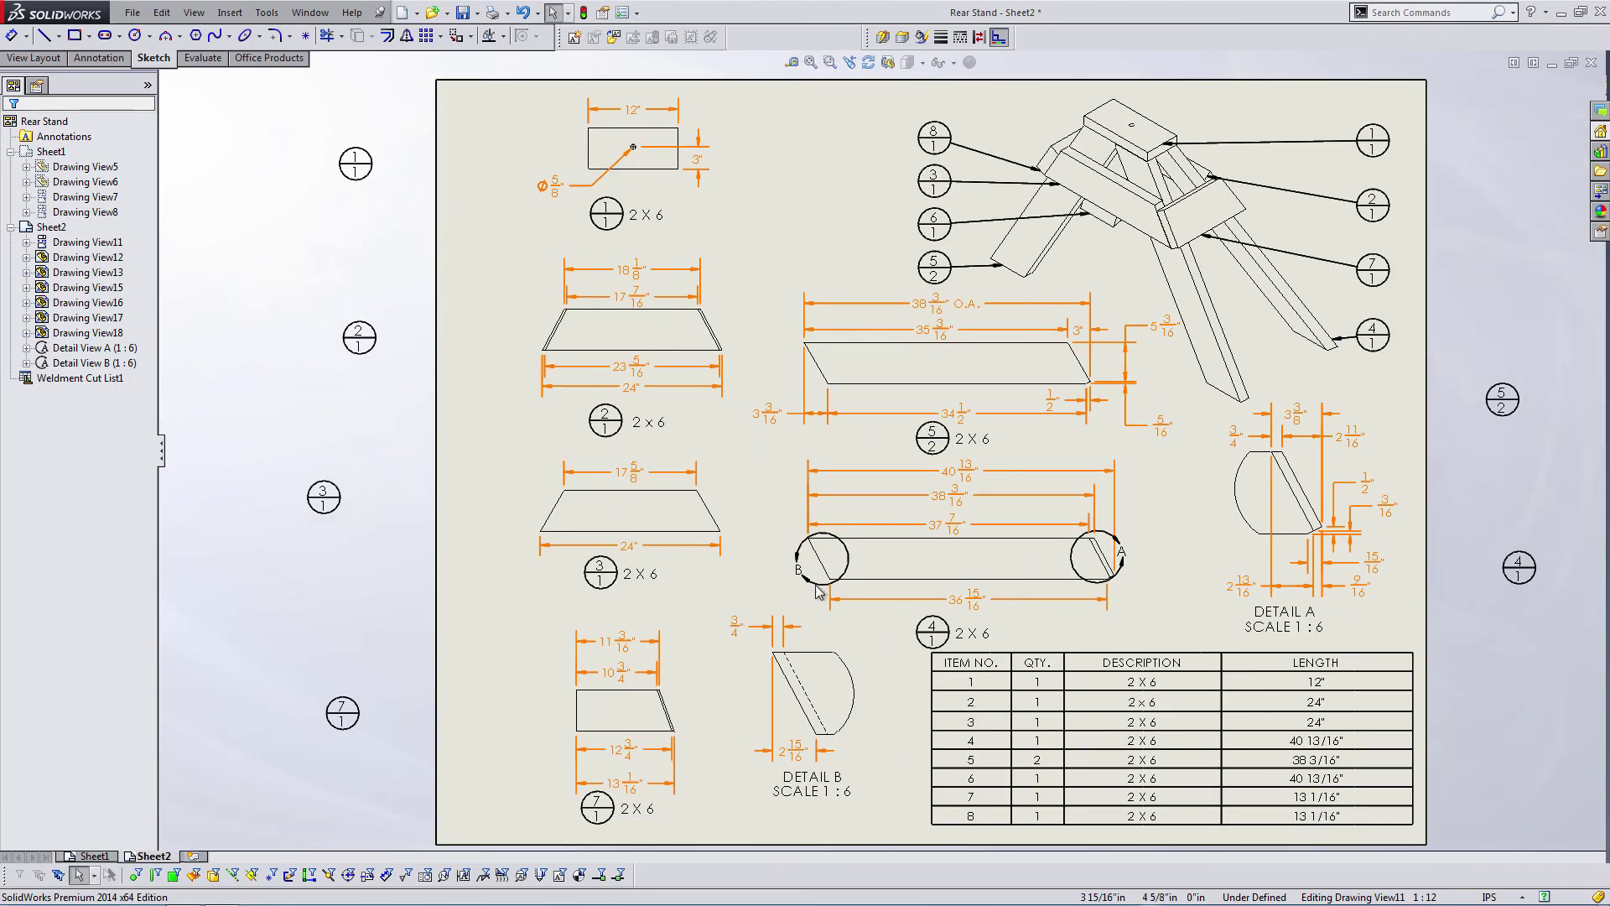
scroll(758, 509, up, 1)
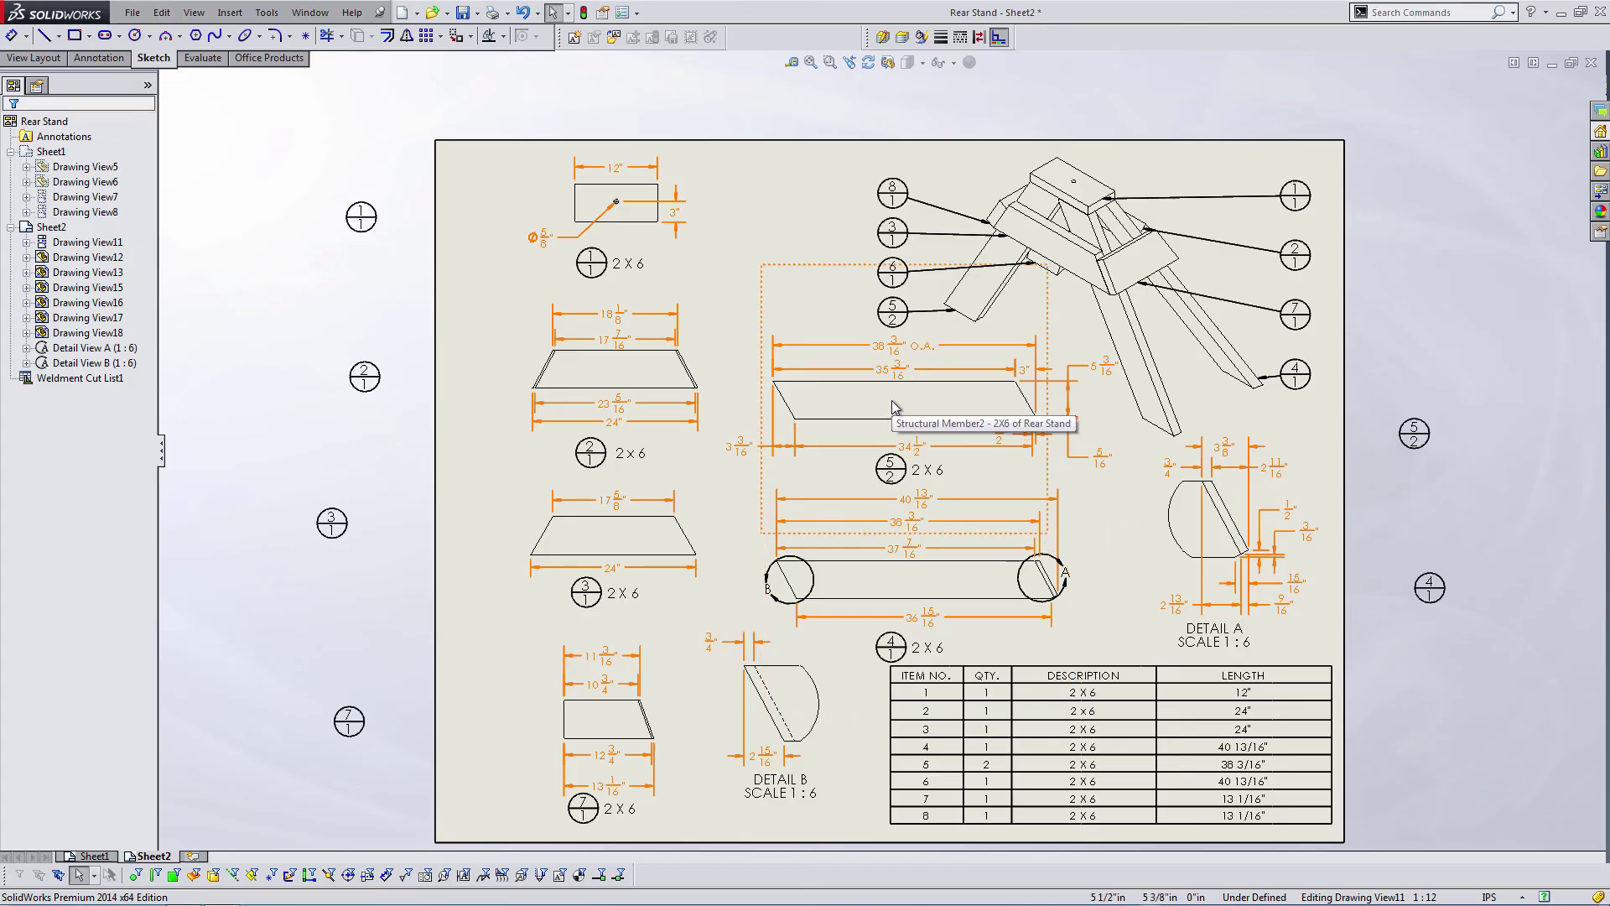
click(35, 58)
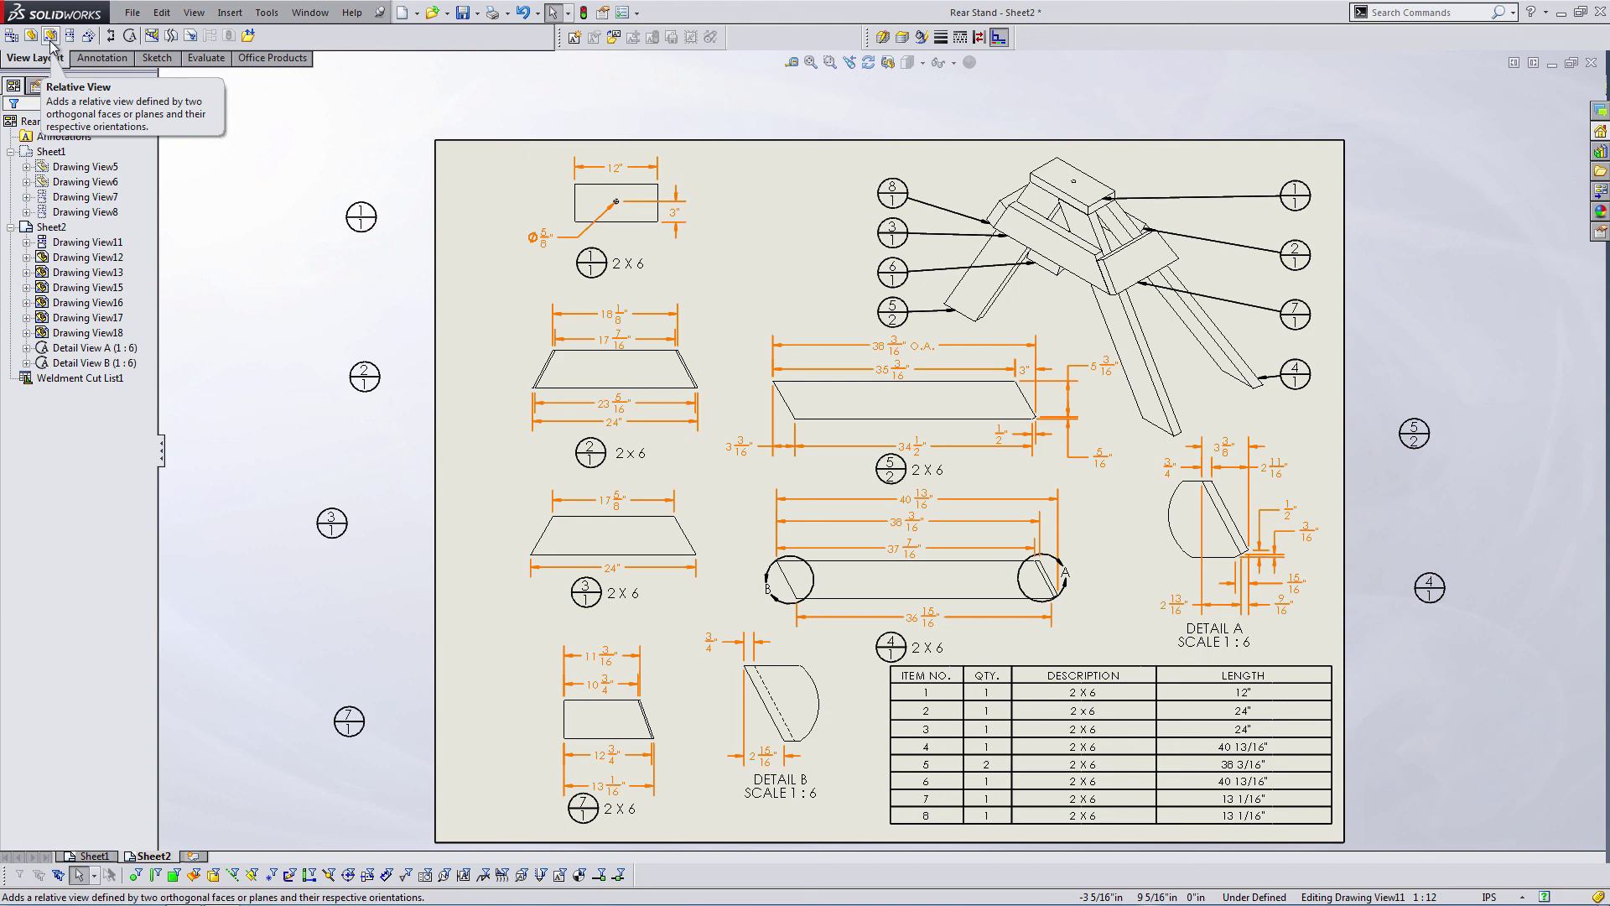
click(51, 37)
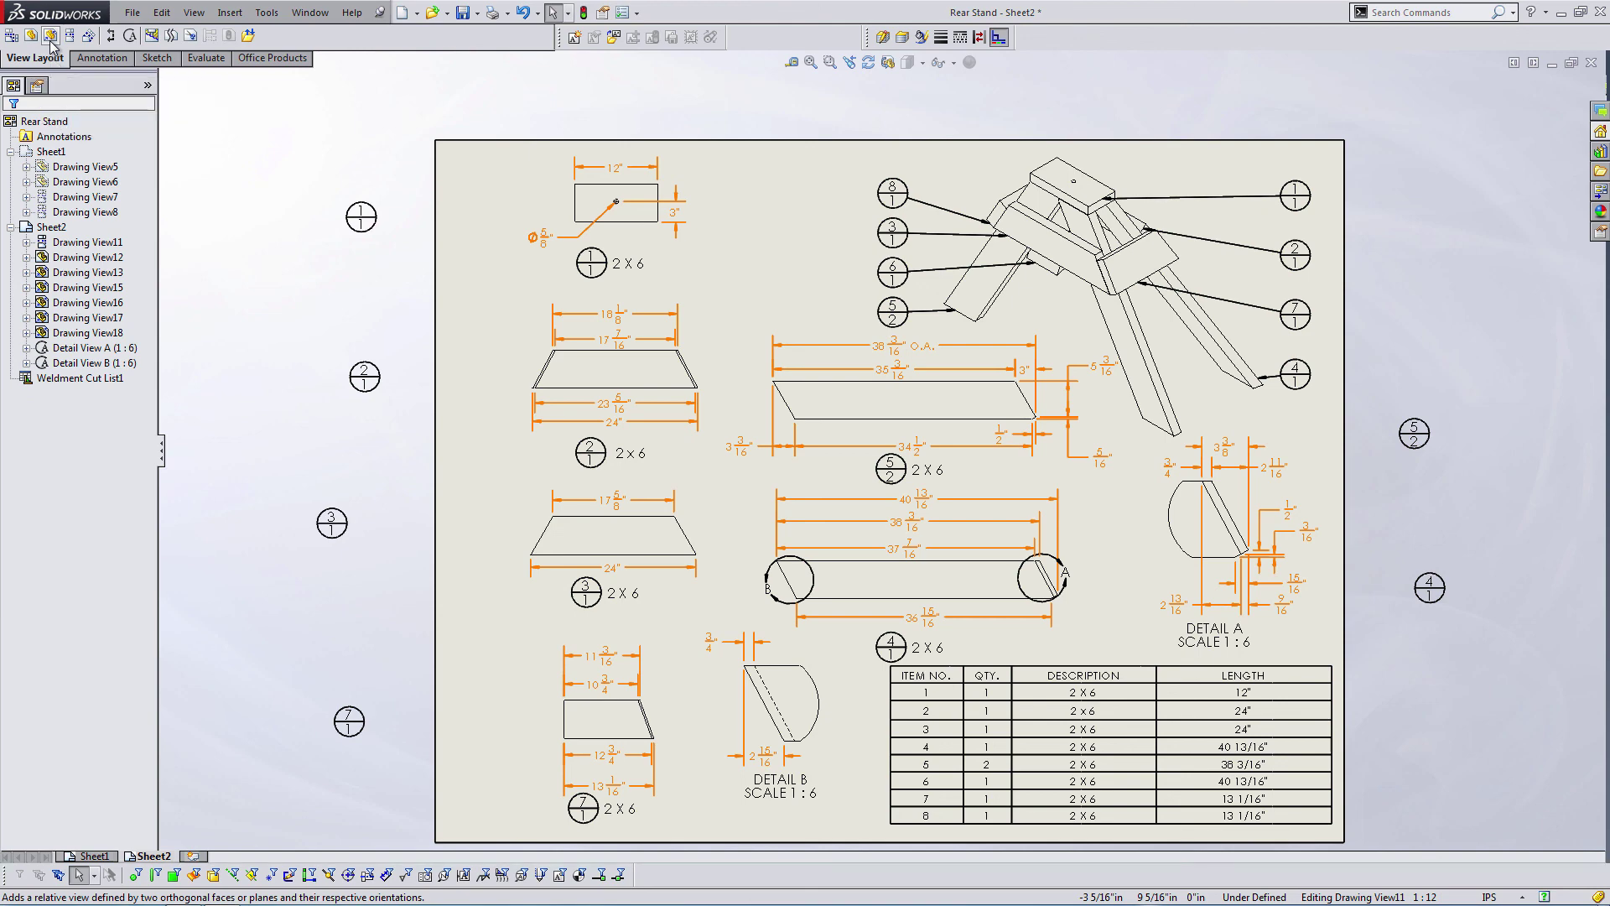
click(653, 379)
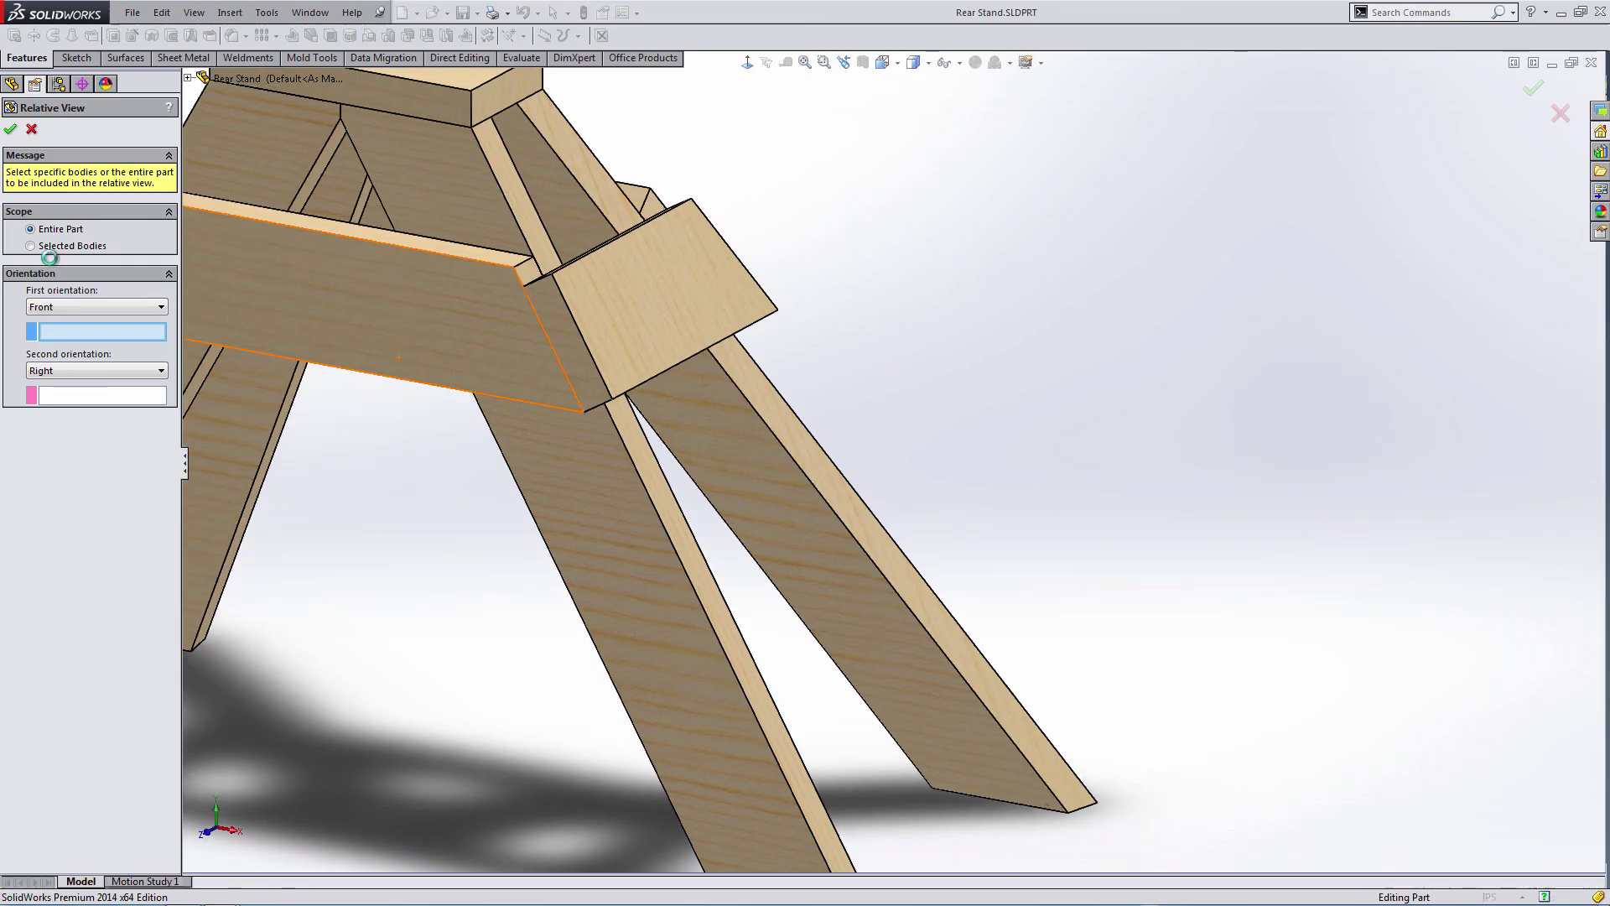
click(40, 248)
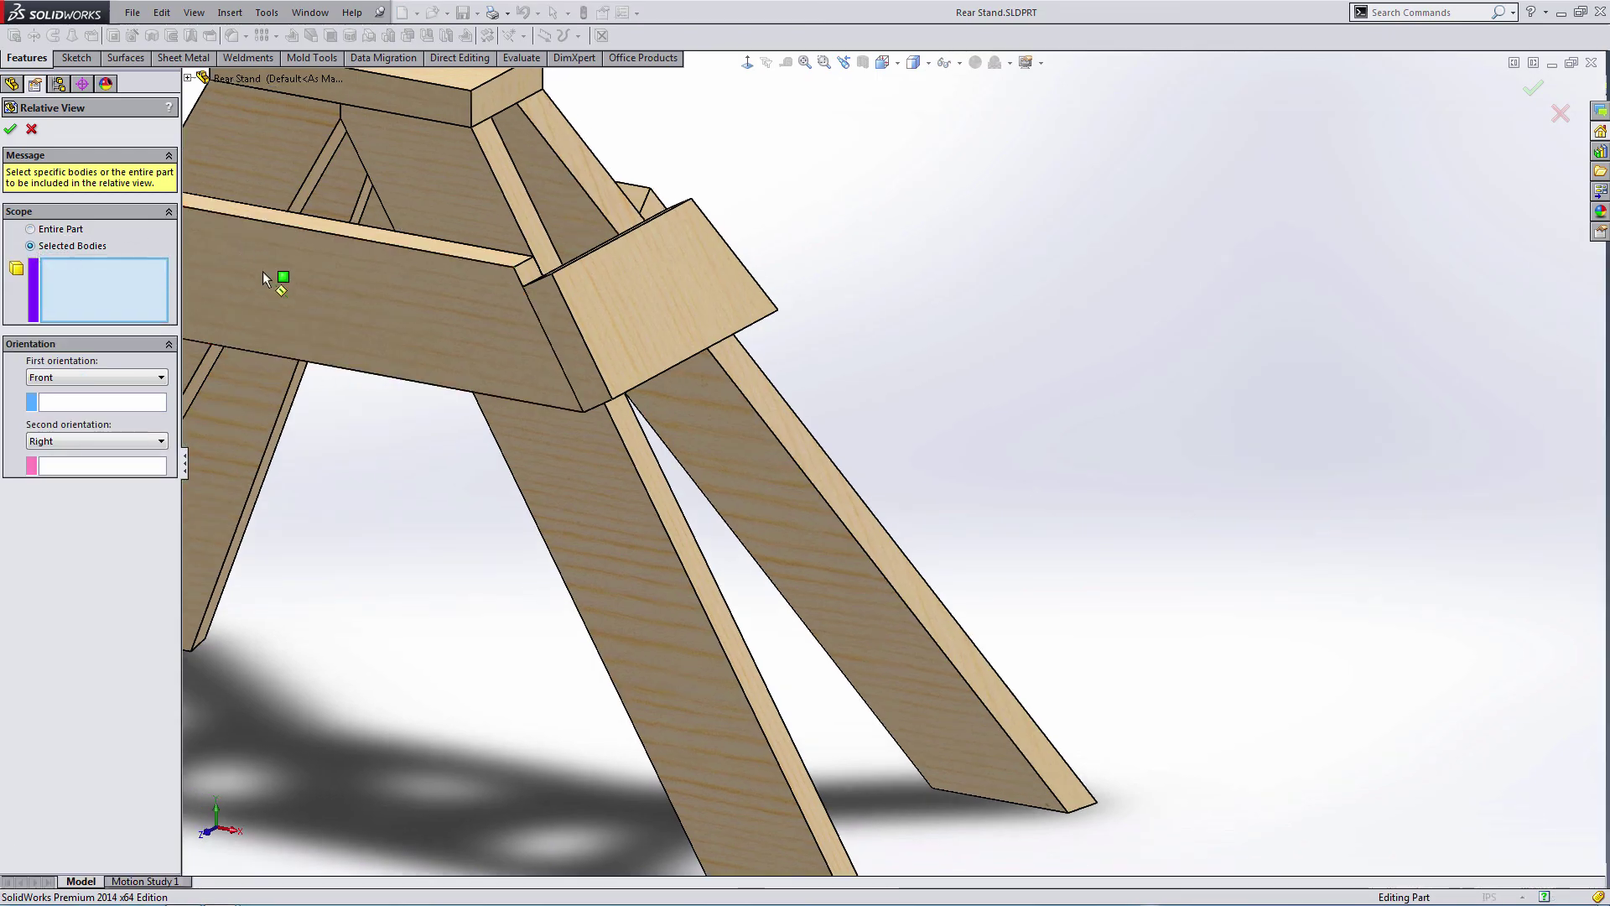
click(314, 285)
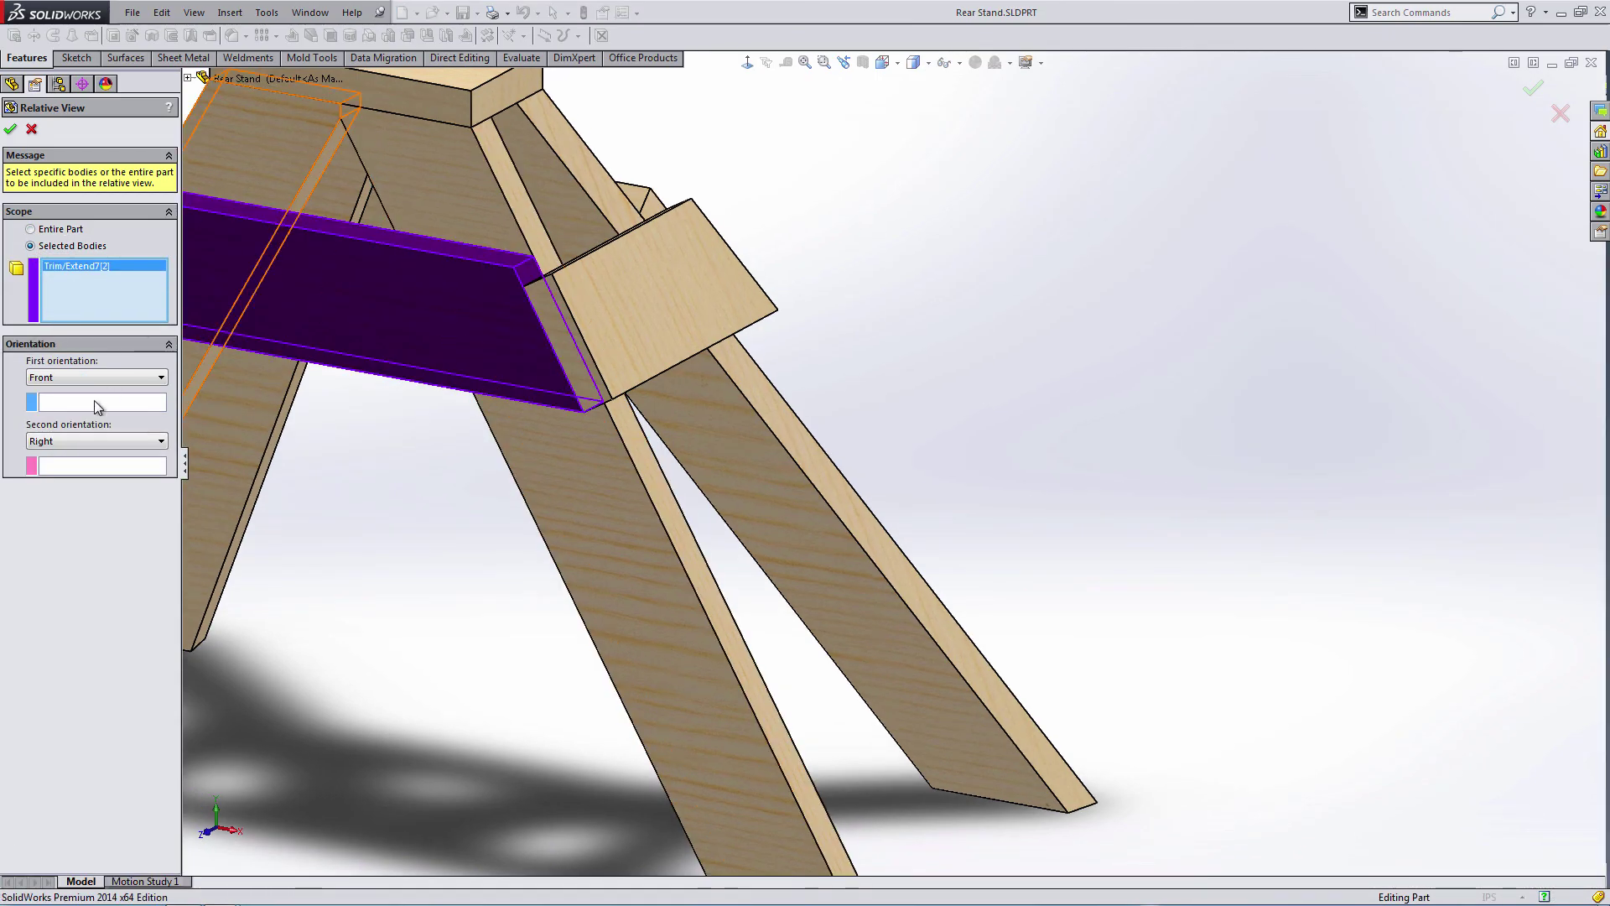
click(32, 131)
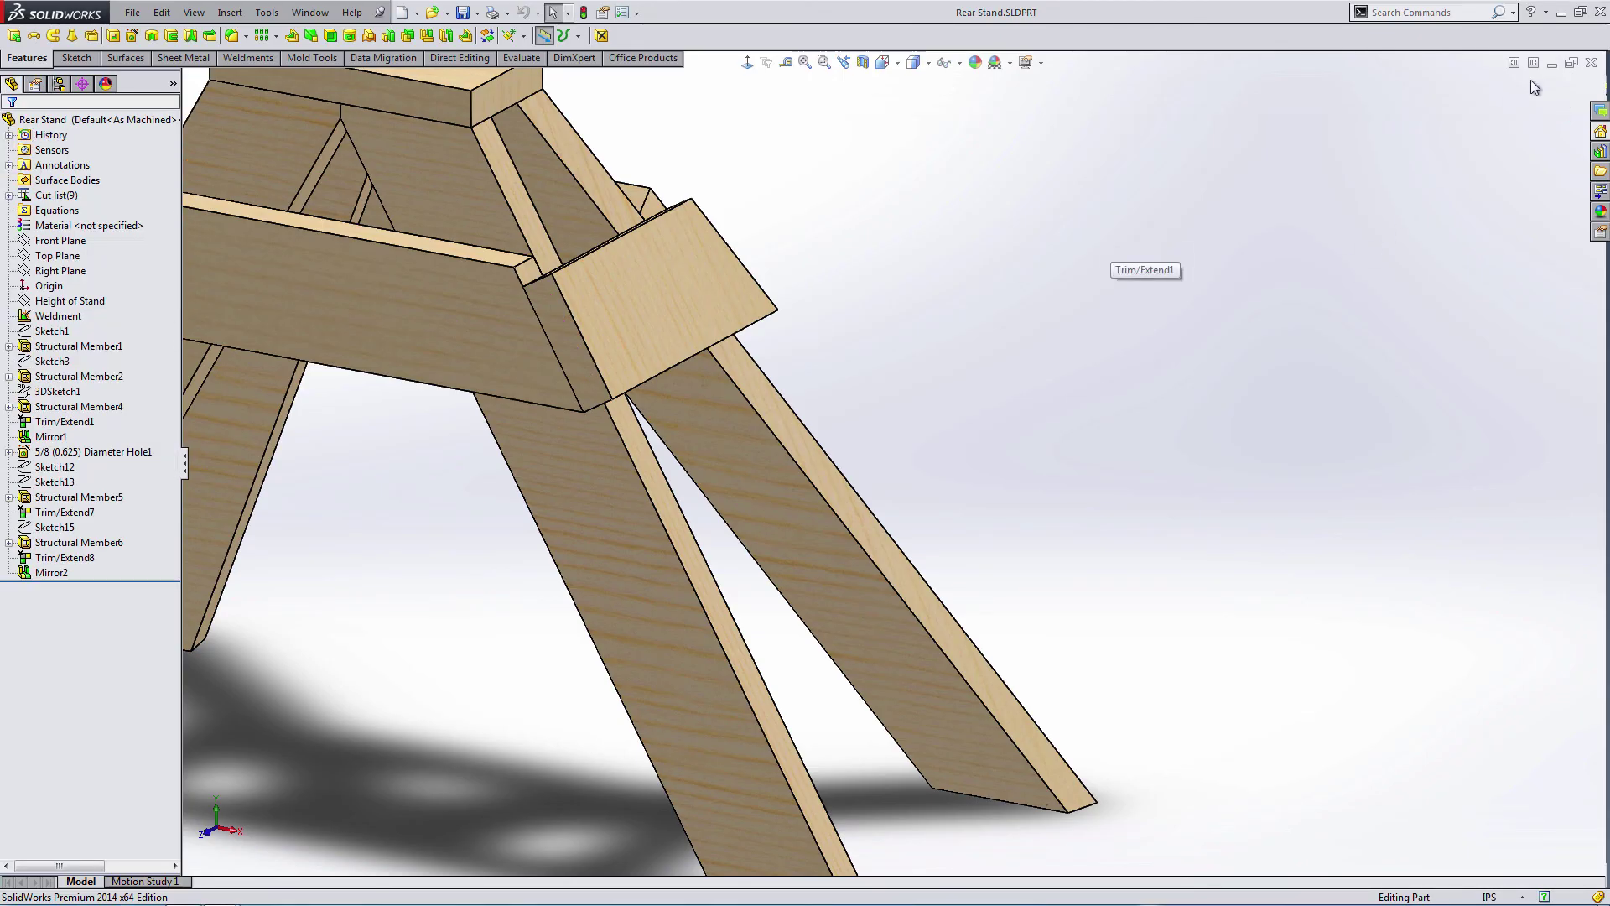
click(1592, 63)
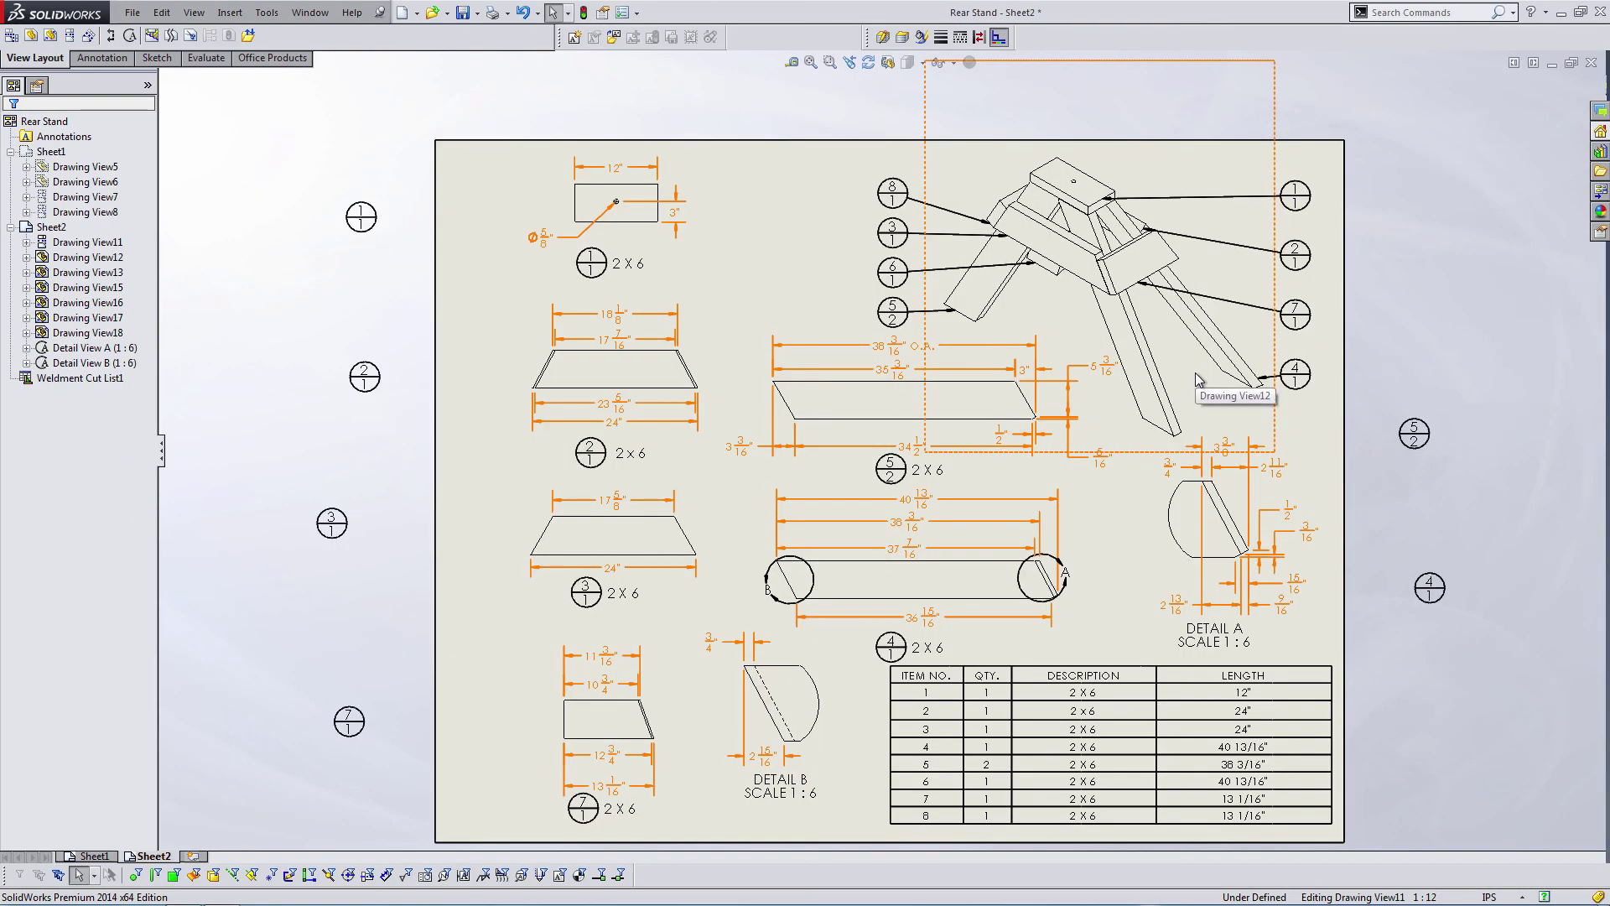